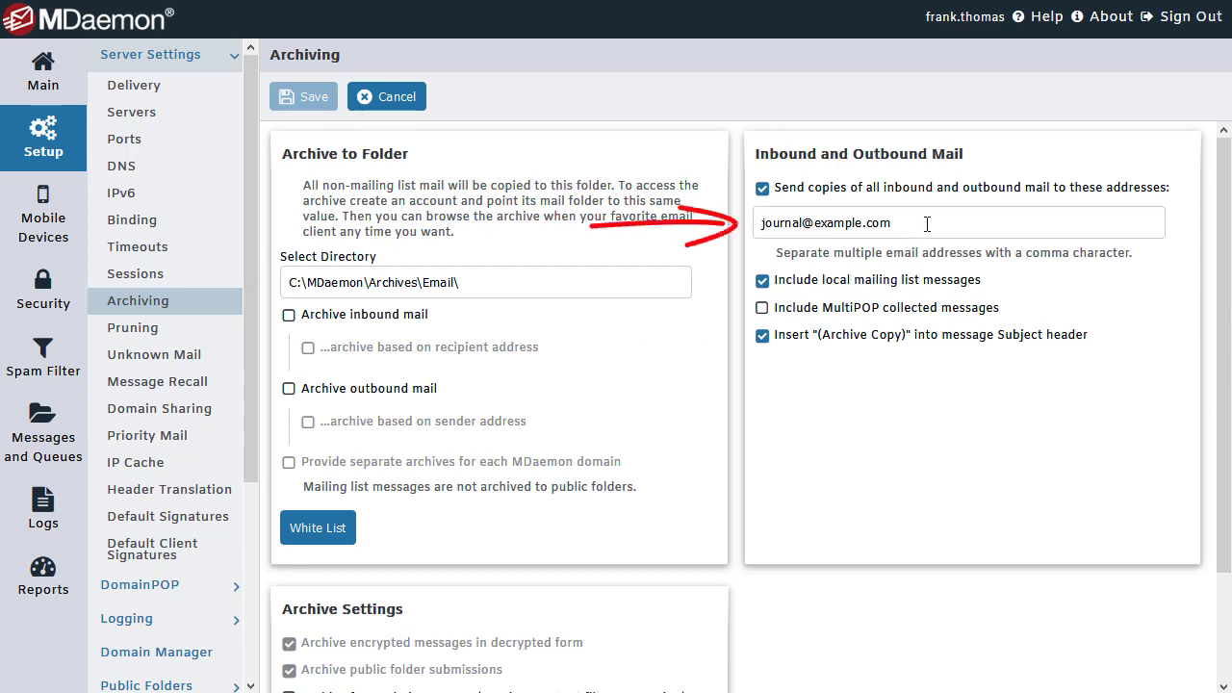
drag(911, 222, 760, 229)
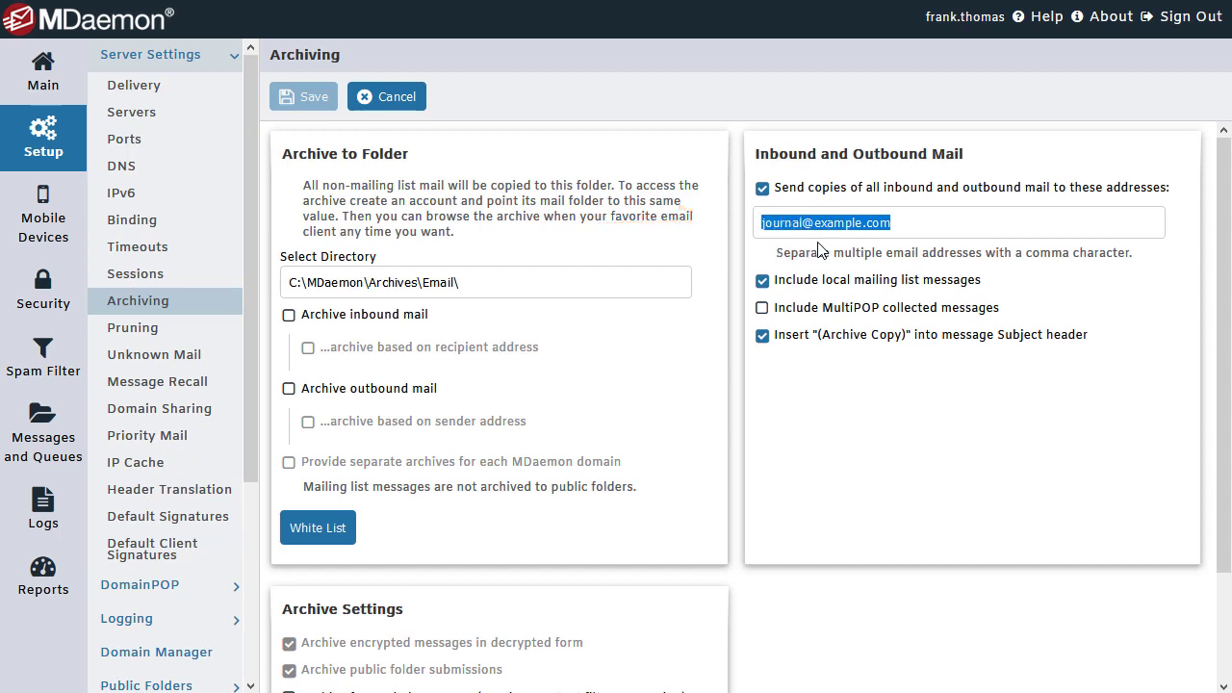
click(843, 235)
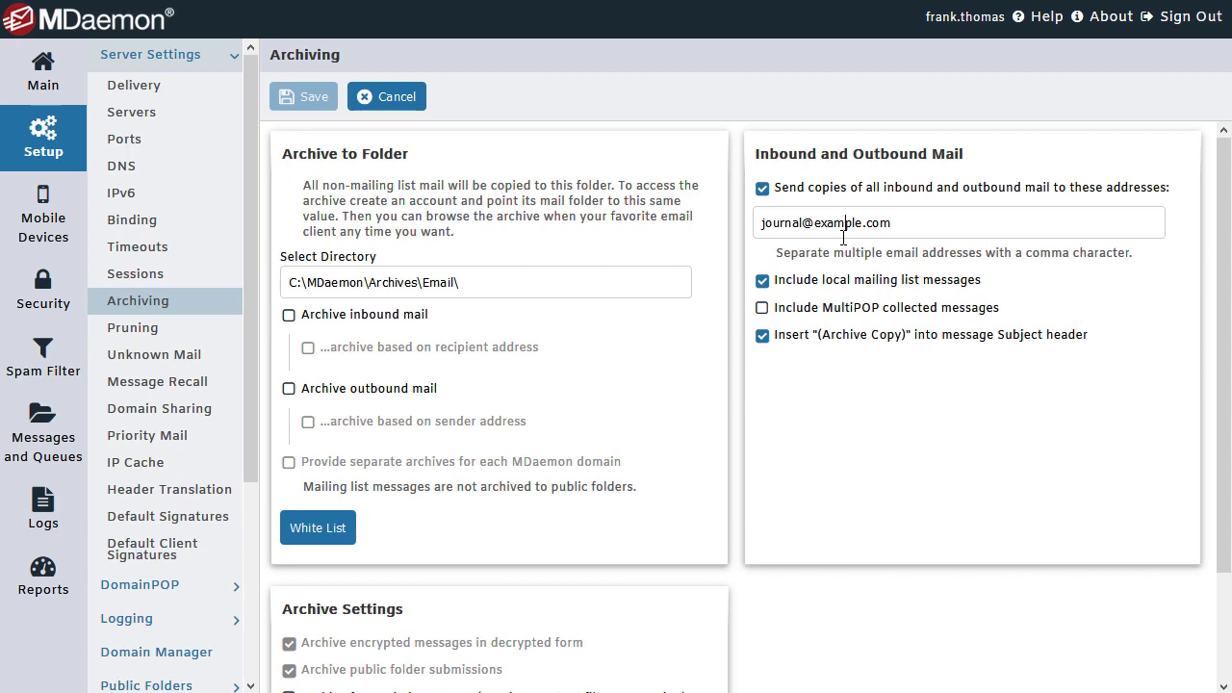
click(843, 236)
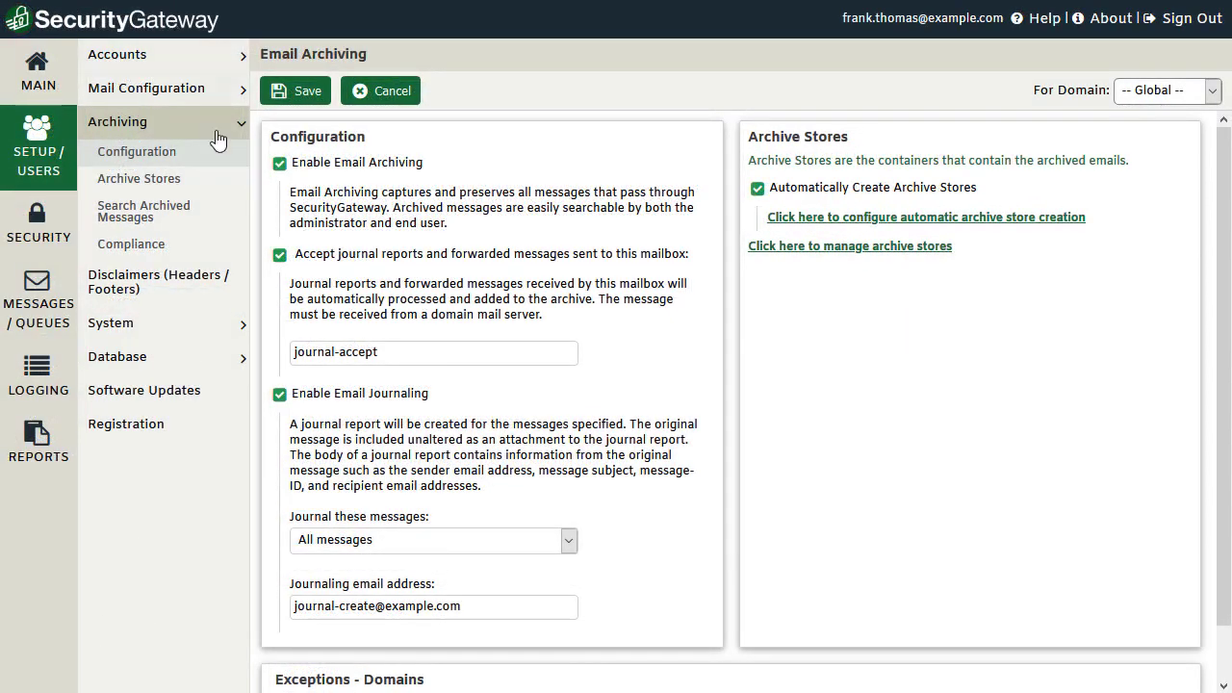
Highlight the journal-accept mailbox address in SecurityGateway's Email Archiving configuration.
mouse_move(418, 353)
mouse_down()
mouse_move(275, 345)
mouse_move(400, 351)
mouse_up()
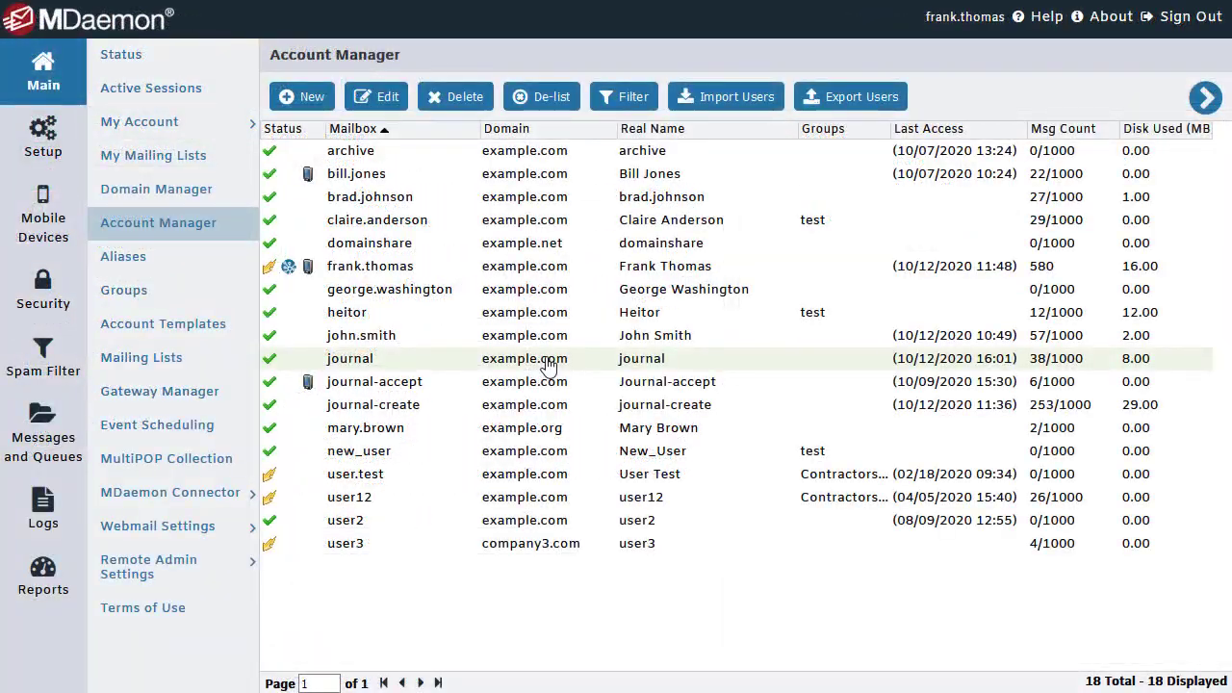
Show the Forwarding settings of the journal account from the Account Manager list.
double_click(546, 360)
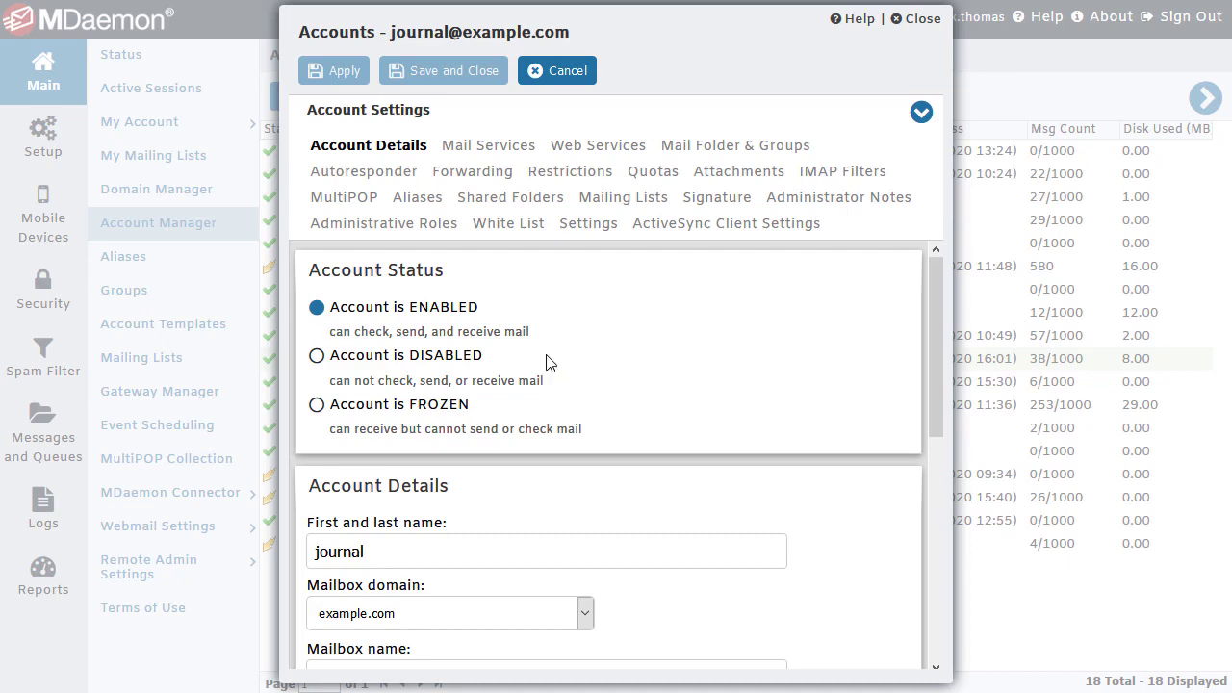
click(475, 181)
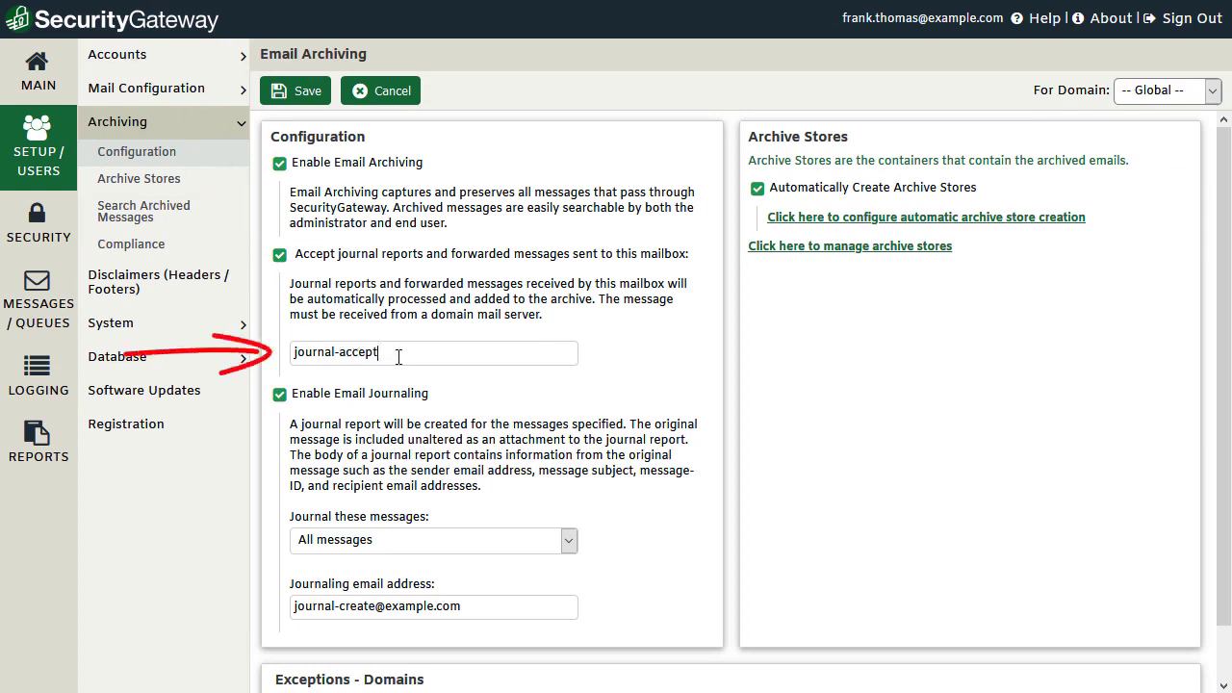
drag(398, 356, 288, 346)
drag(386, 353, 282, 348)
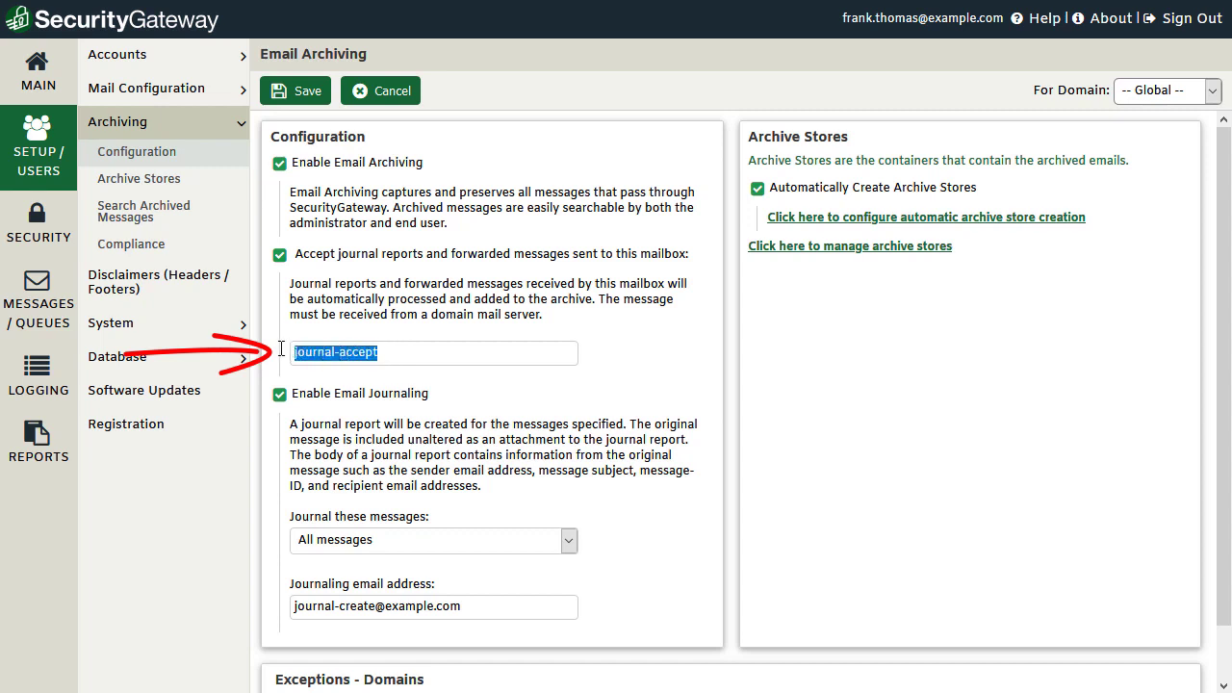
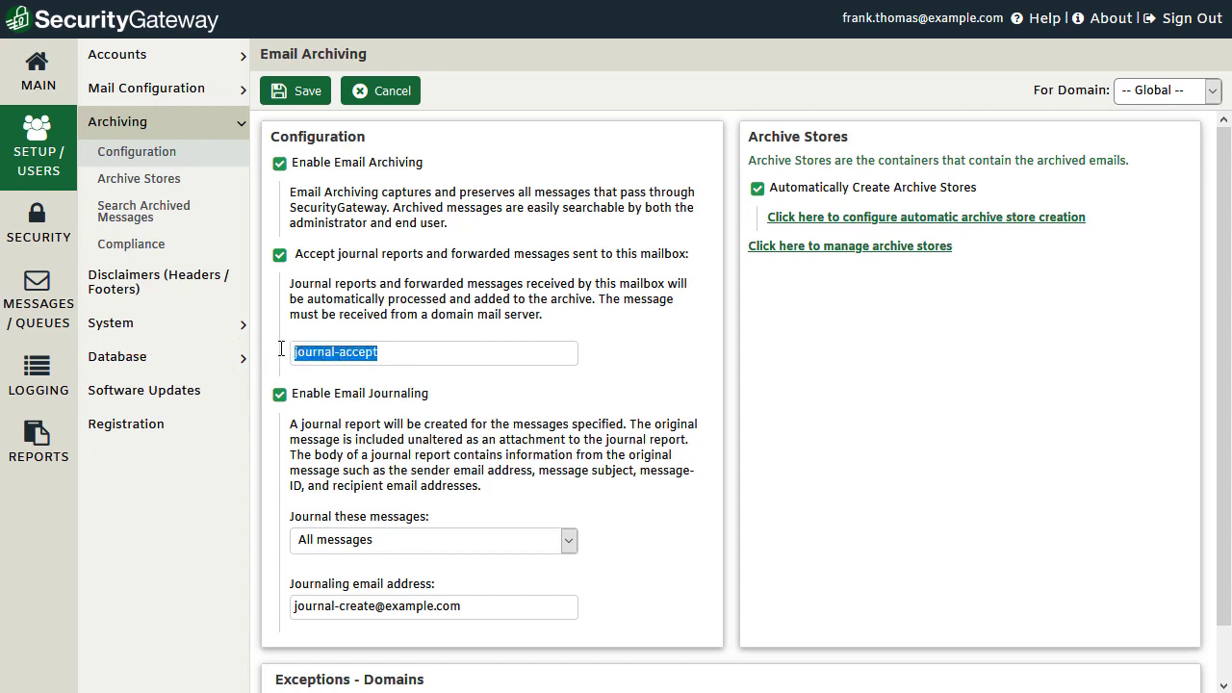
Save the archiving settings with journal reports accepted at journal-accept and journaling to journal-create.
click(282, 349)
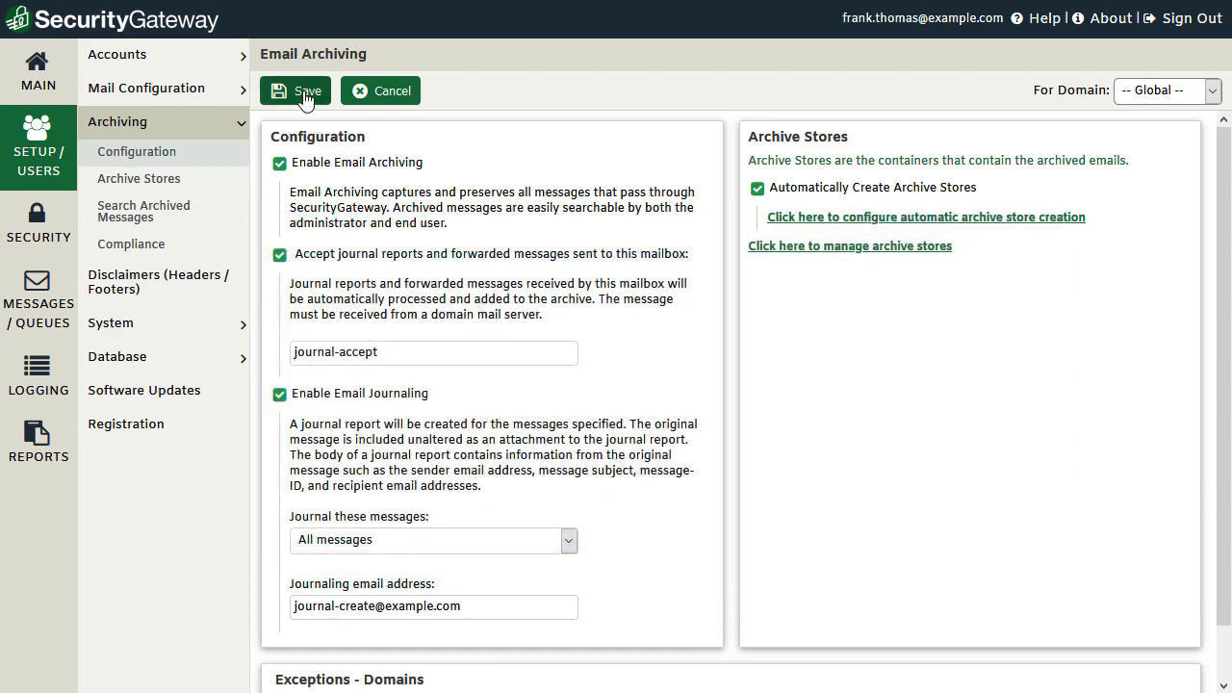
click(306, 96)
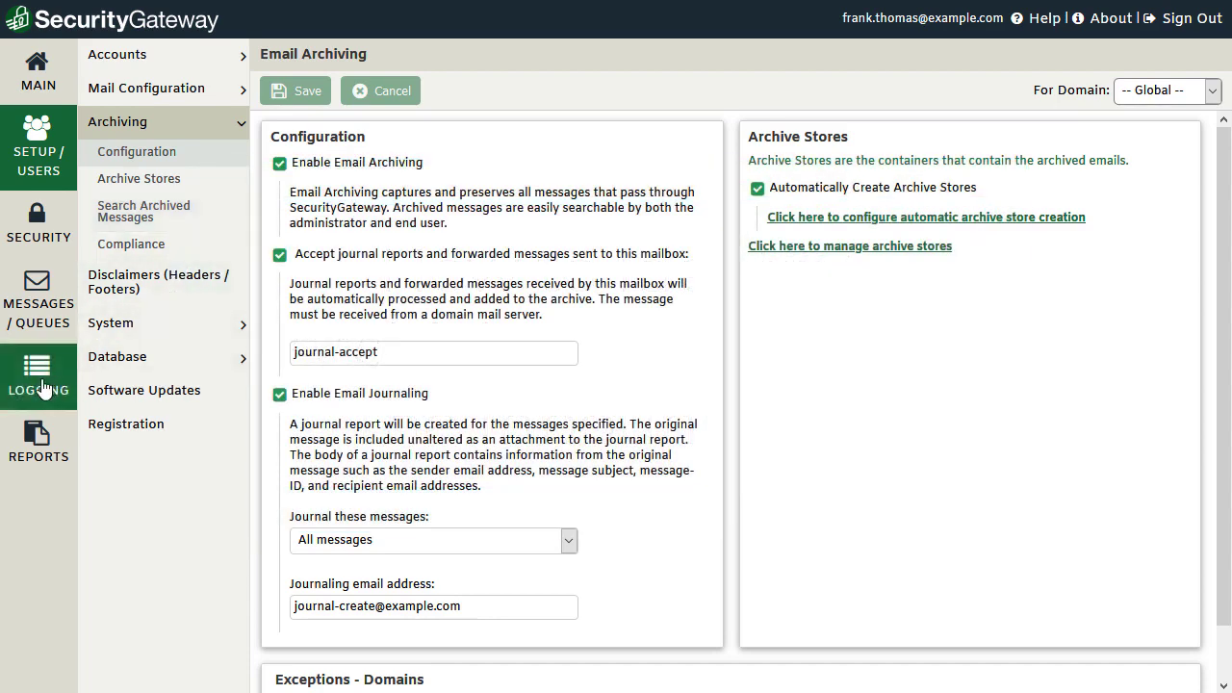
Open the Current Inbound Log under Logging > Log Files.
click(43, 389)
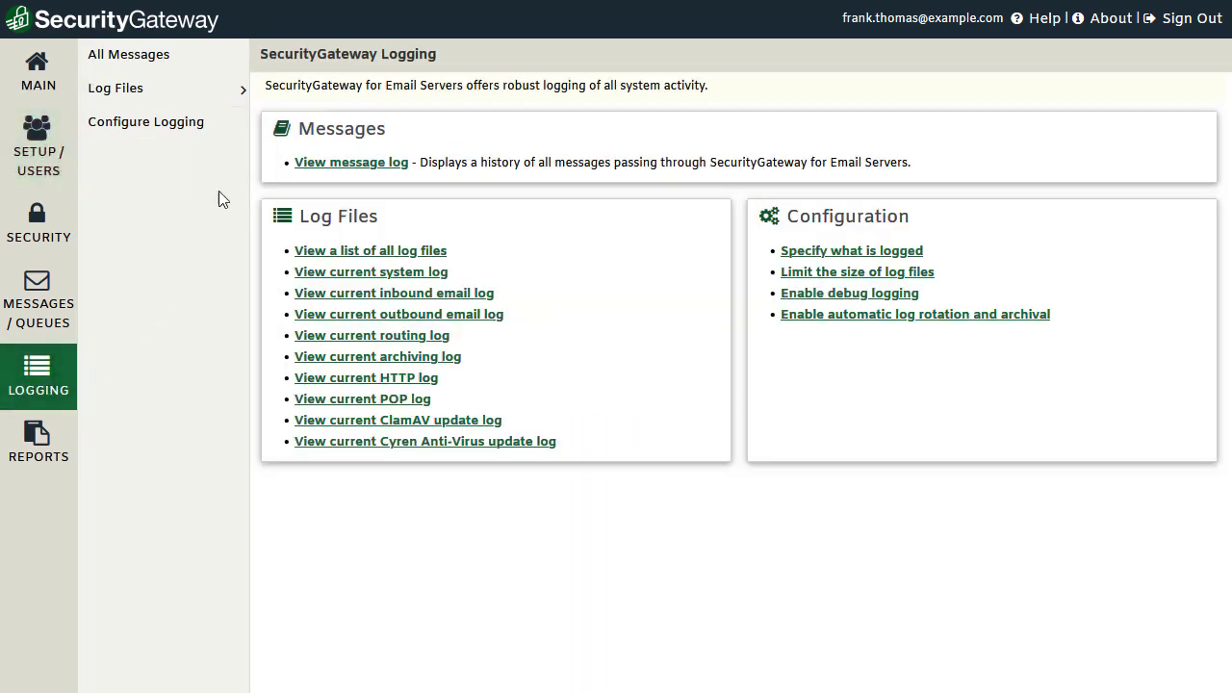
click(245, 90)
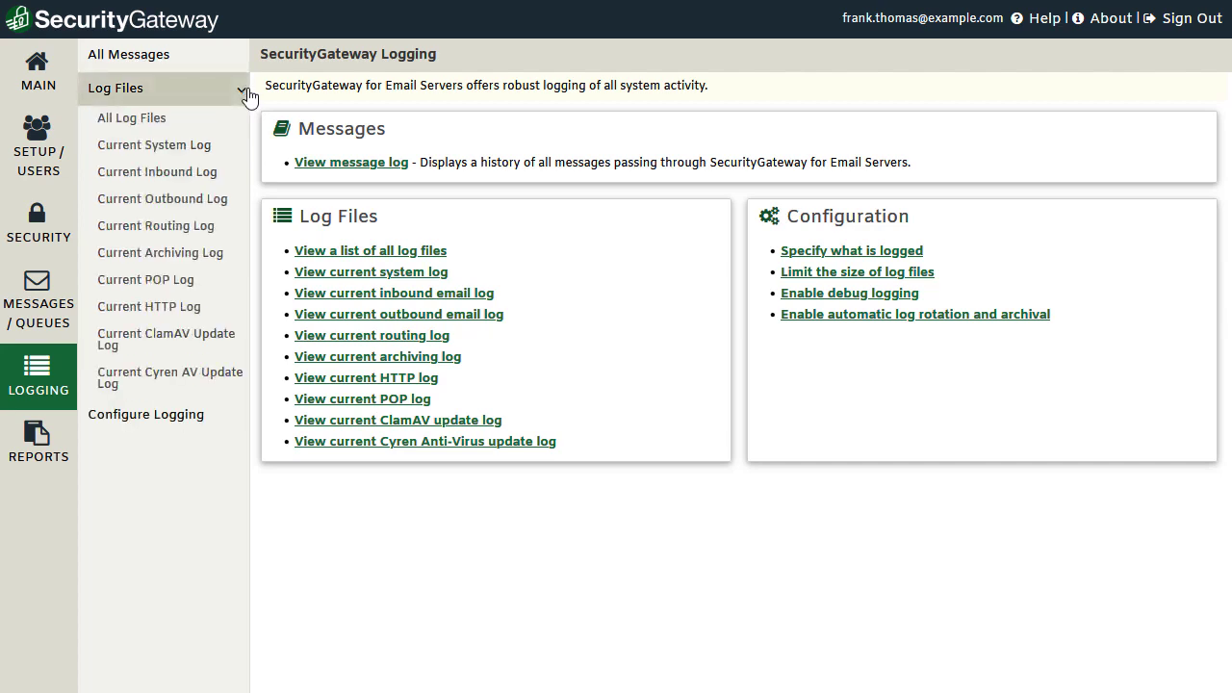
click(161, 184)
Search the inbound log and highlight the journal-accept delivery, original-recipient and archiving lines.
key(ctrl+f)
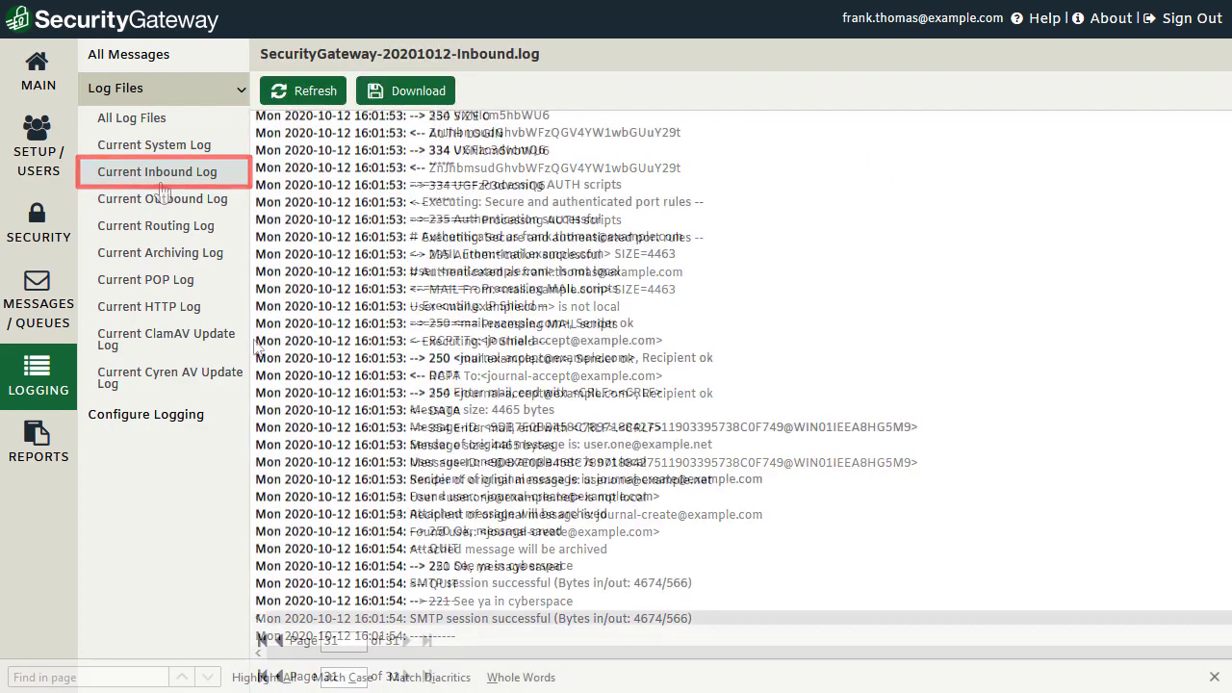
drag(256, 341, 754, 366)
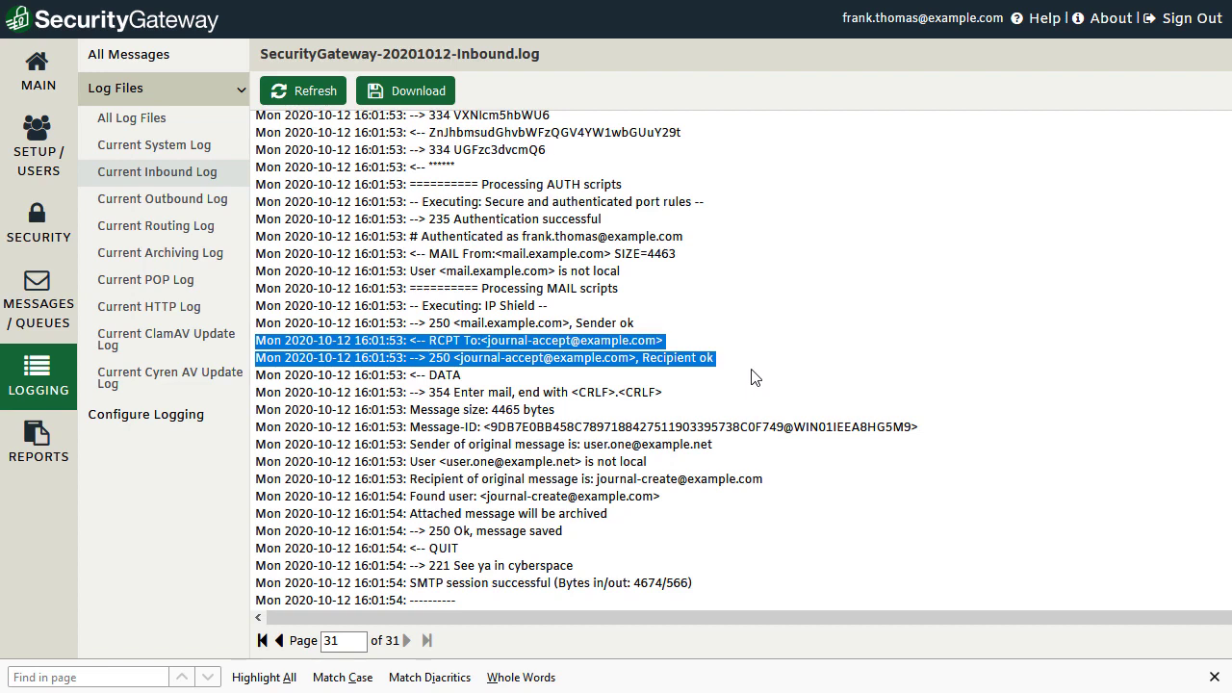
drag(258, 479, 795, 498)
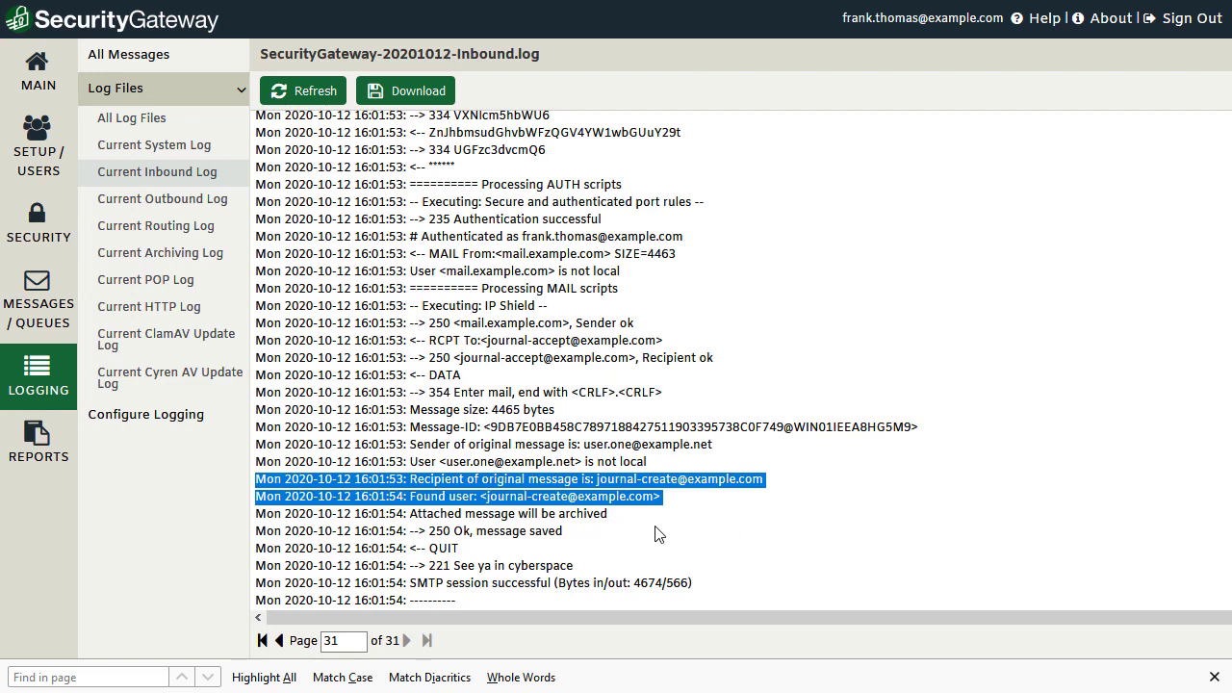
drag(621, 520, 253, 523)
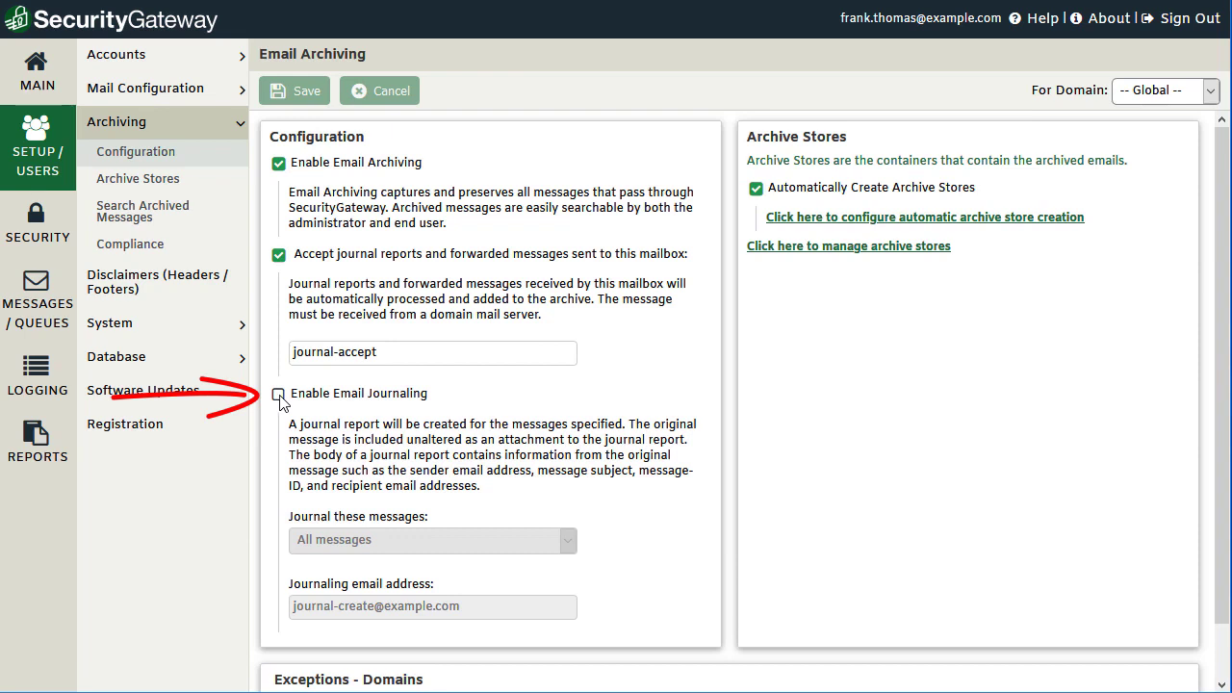
Turn Enable Email Journaling back on.
click(279, 395)
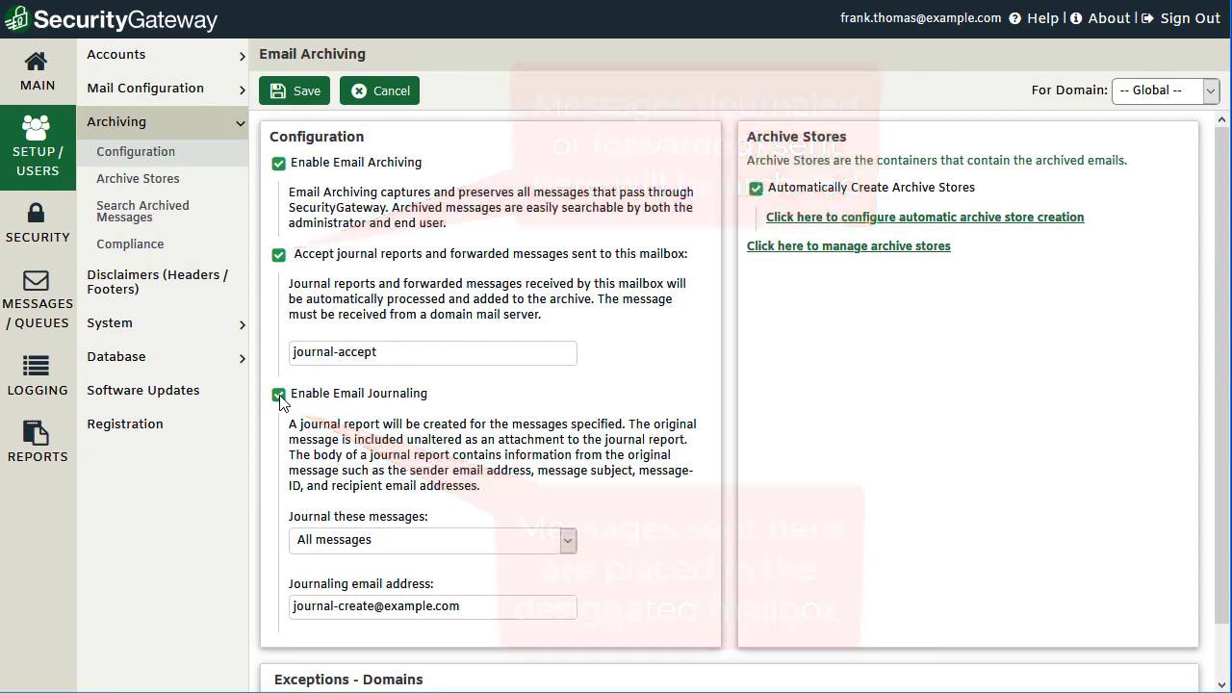
Set Journal these messages to All messages.
click(569, 542)
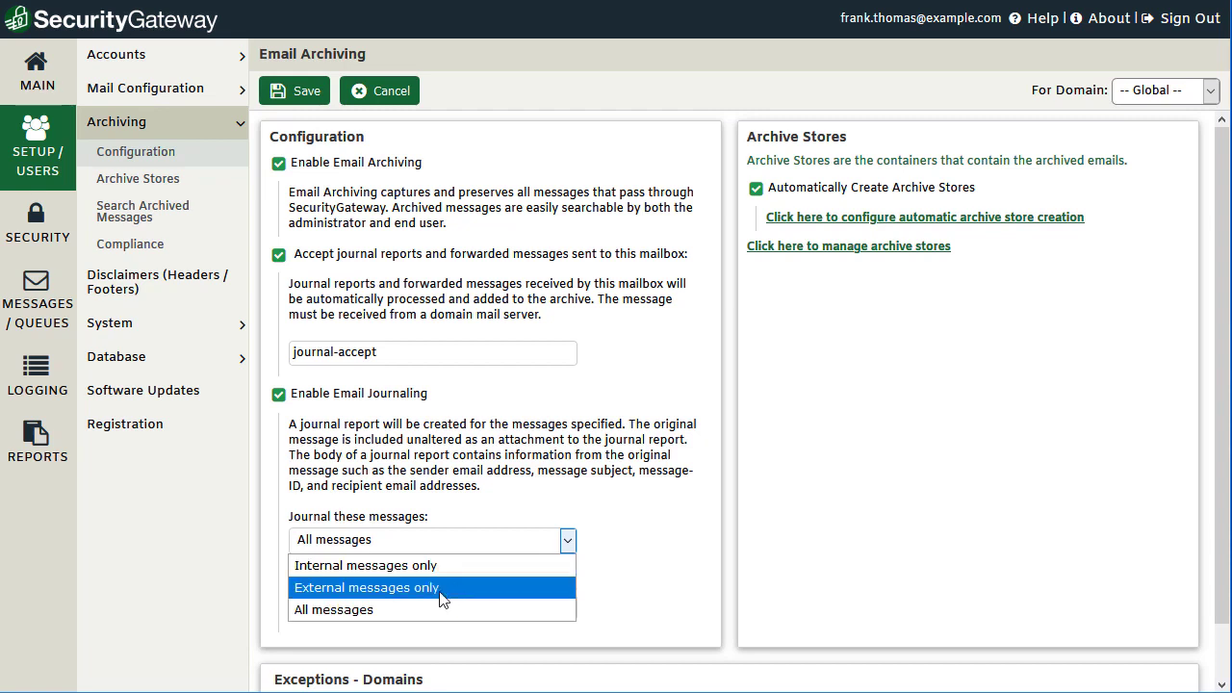
click(390, 608)
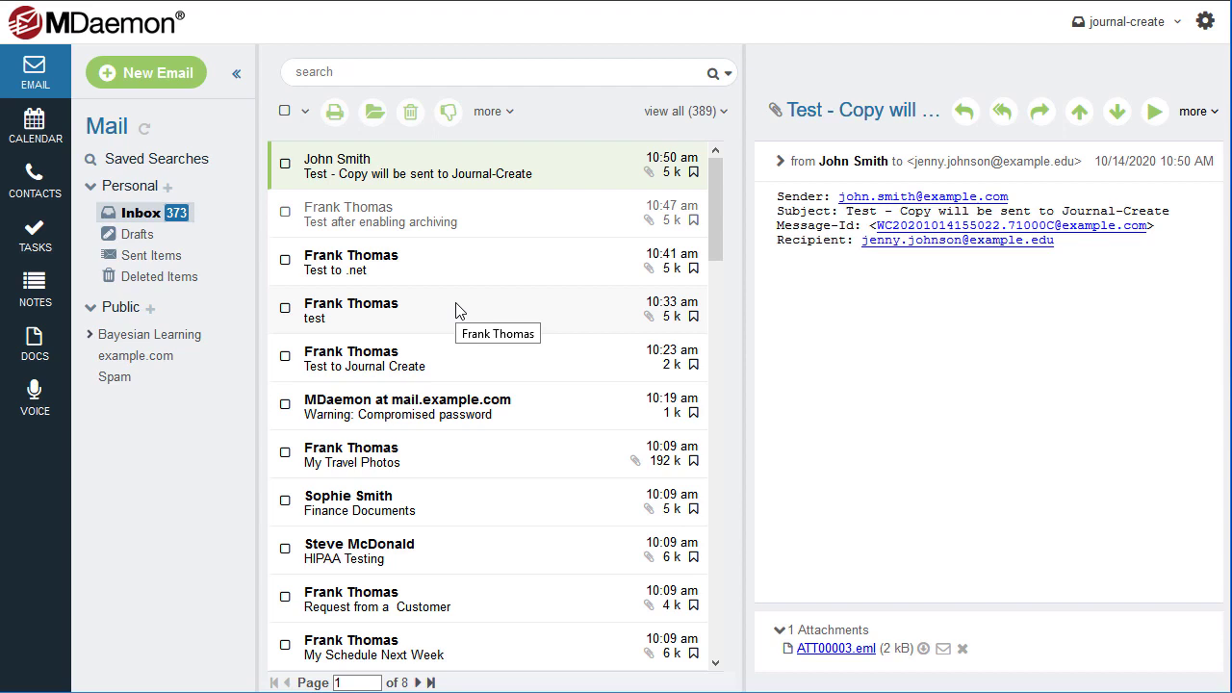
Open the 'Test - Copy will be sent to Journal-Create' journal report and its ATT00003.eml attachment.
double_click(424, 183)
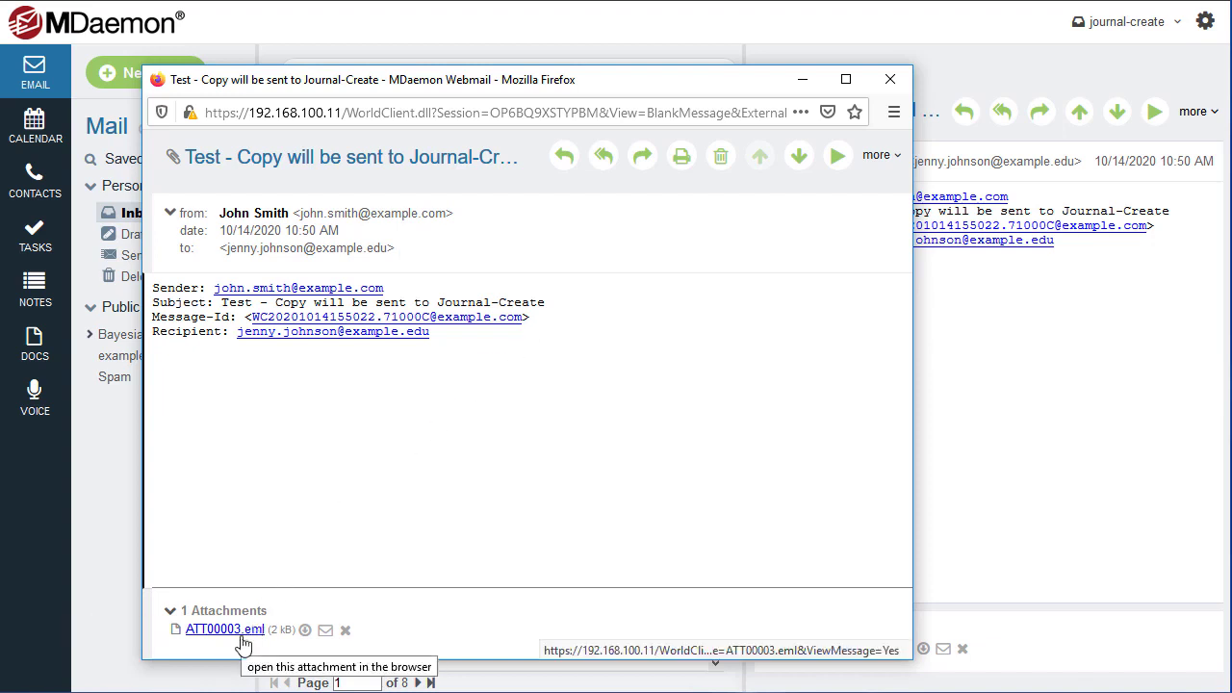
click(242, 637)
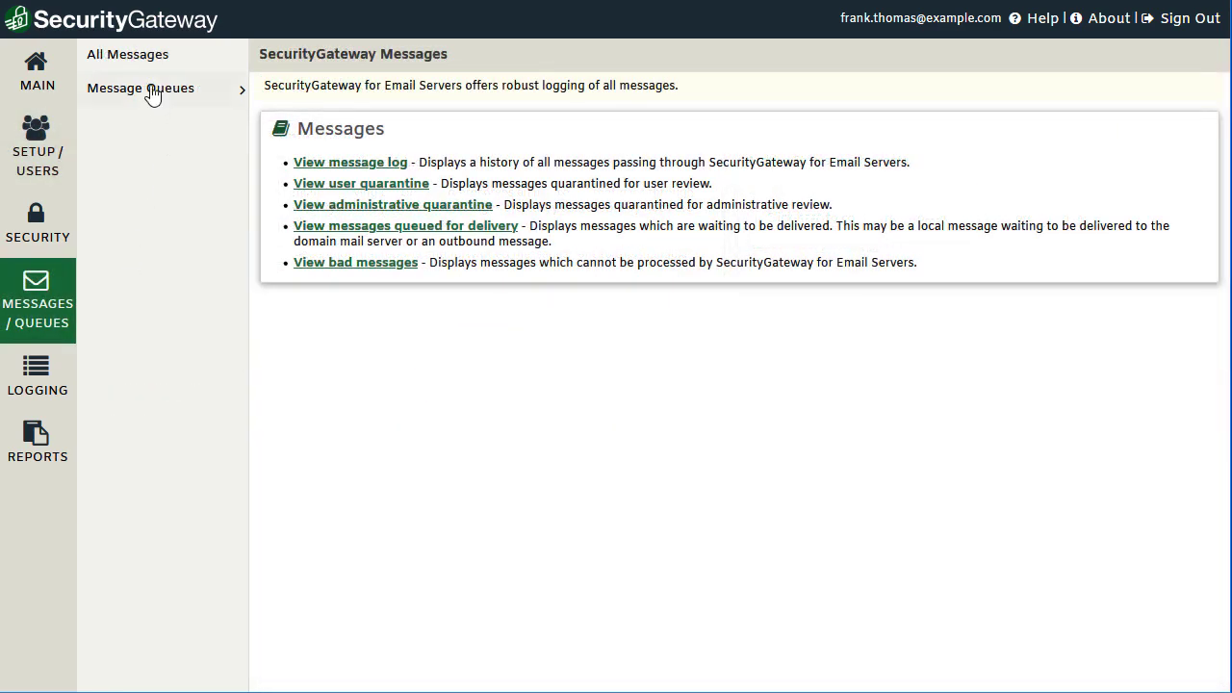
Open the 10:50:26 message in All Messages and highlight its Journaling, redirect and Archiving transcript lines.
click(138, 60)
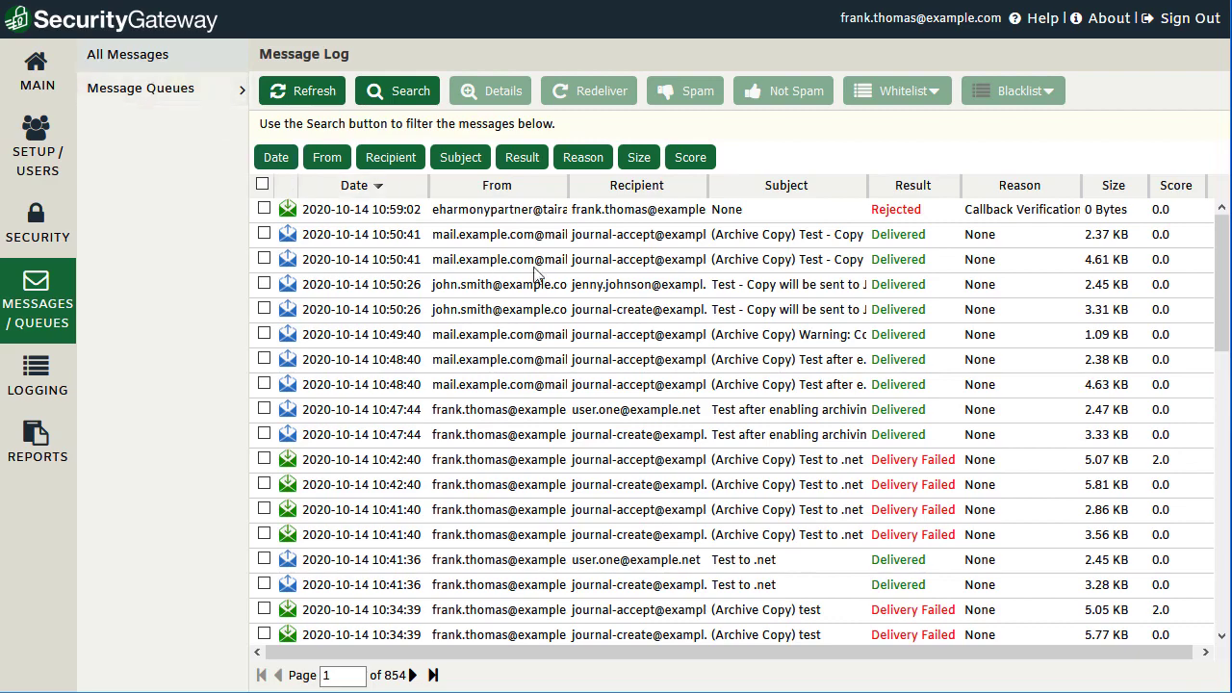
double_click(642, 295)
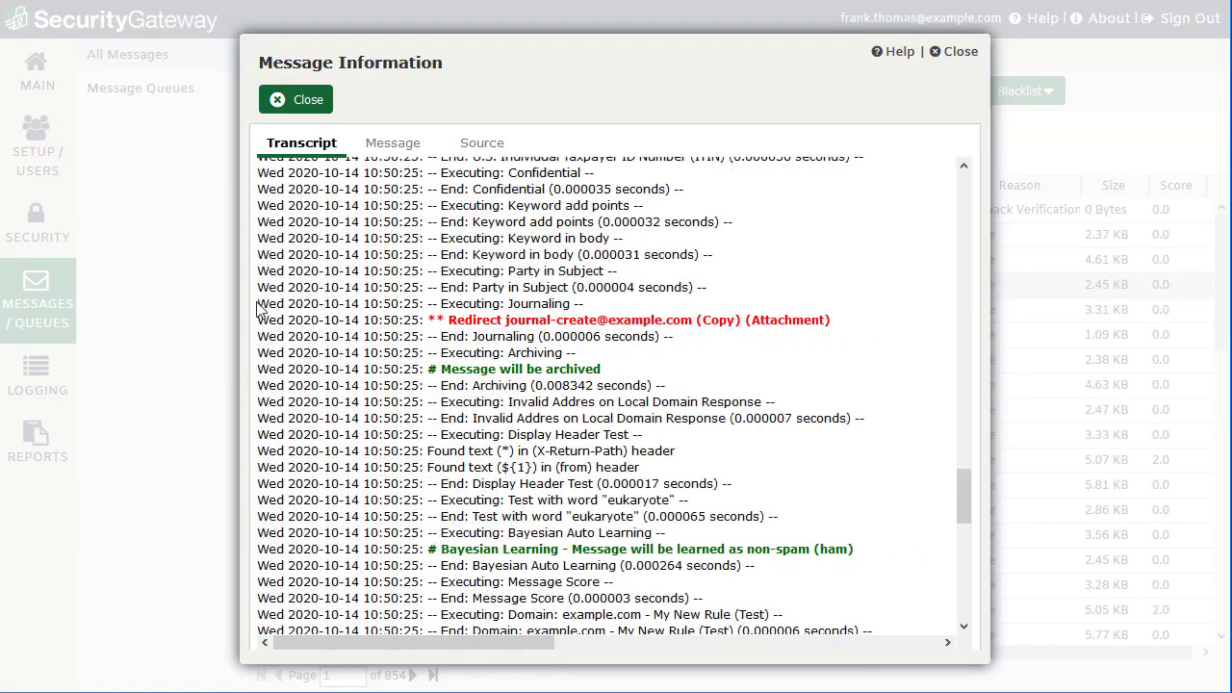
drag(258, 304, 650, 310)
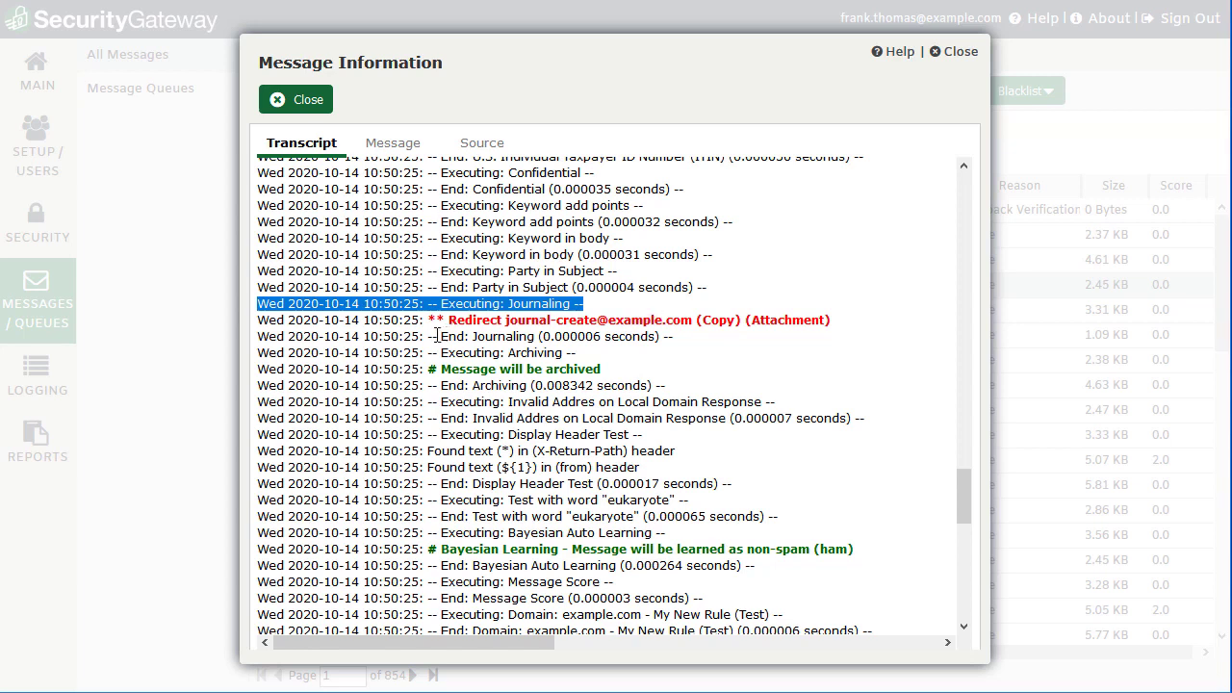
drag(257, 321, 863, 329)
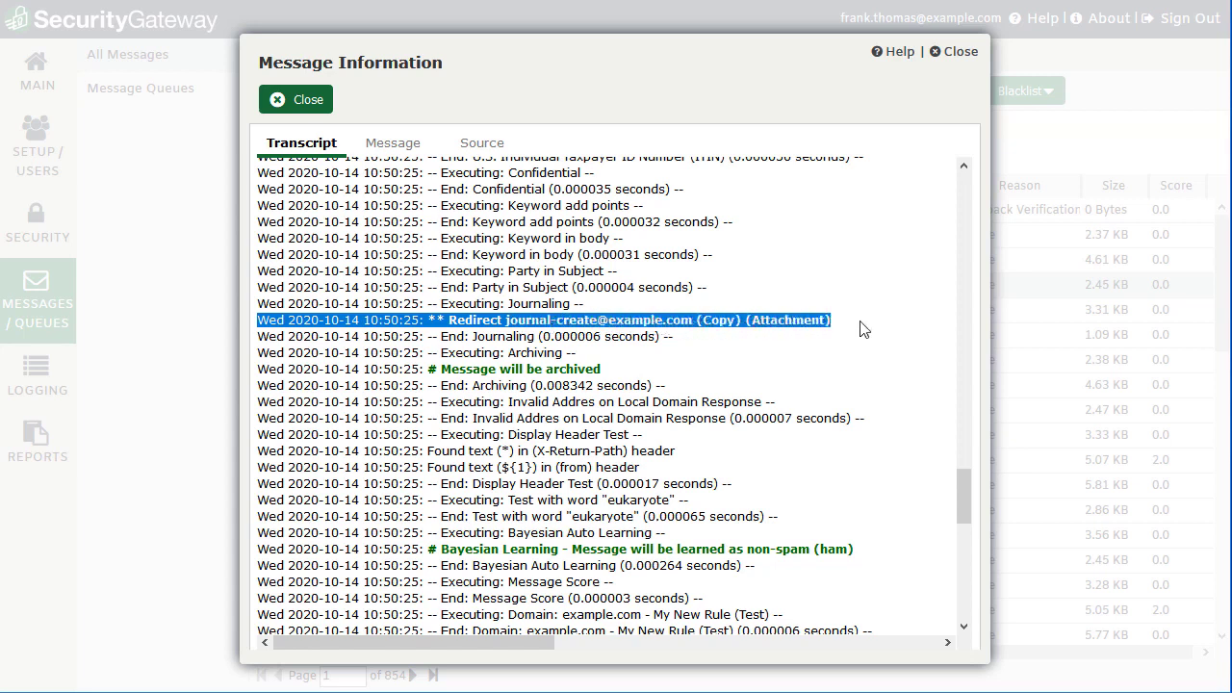
click(678, 344)
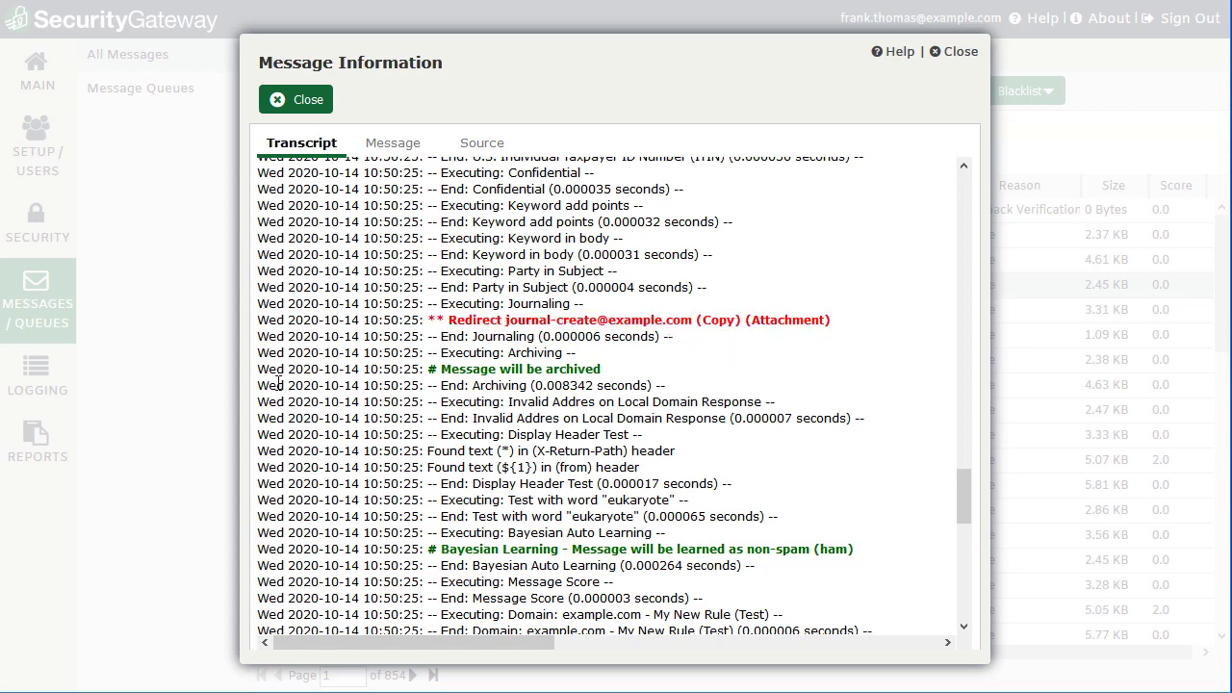
drag(257, 352, 626, 378)
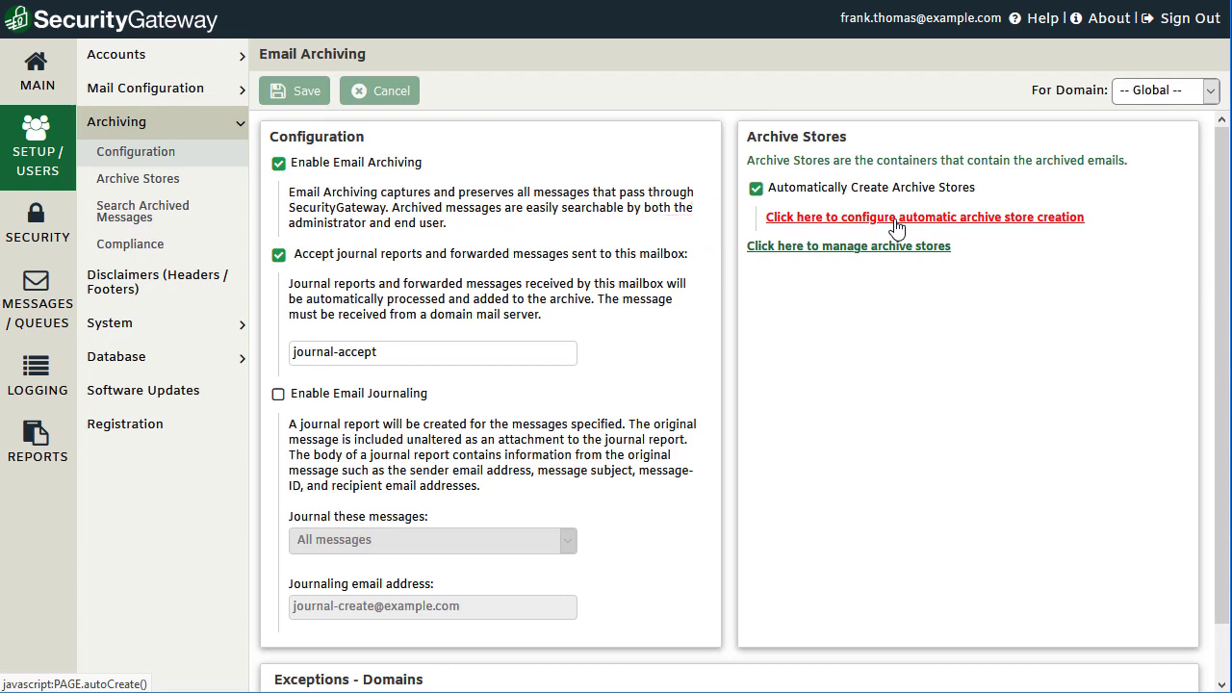
Set automatic archive store creation to 5000 messages, no gigabyte limit, using a local Firebird database file.
click(895, 217)
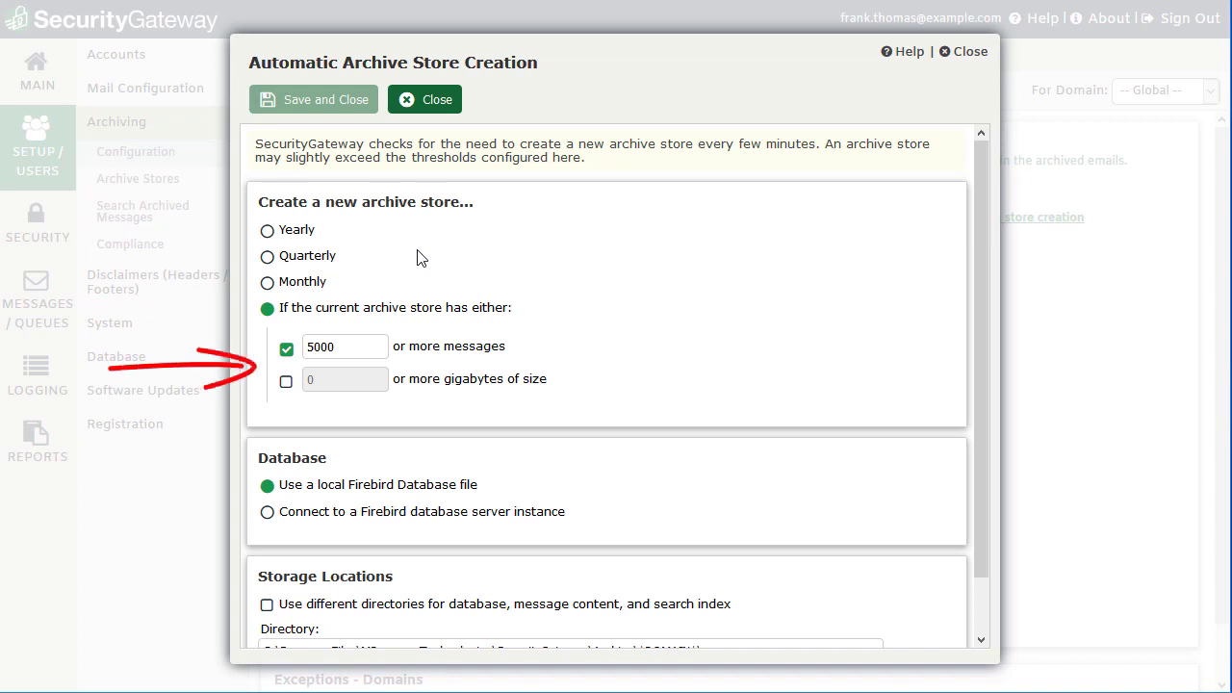
click(286, 382)
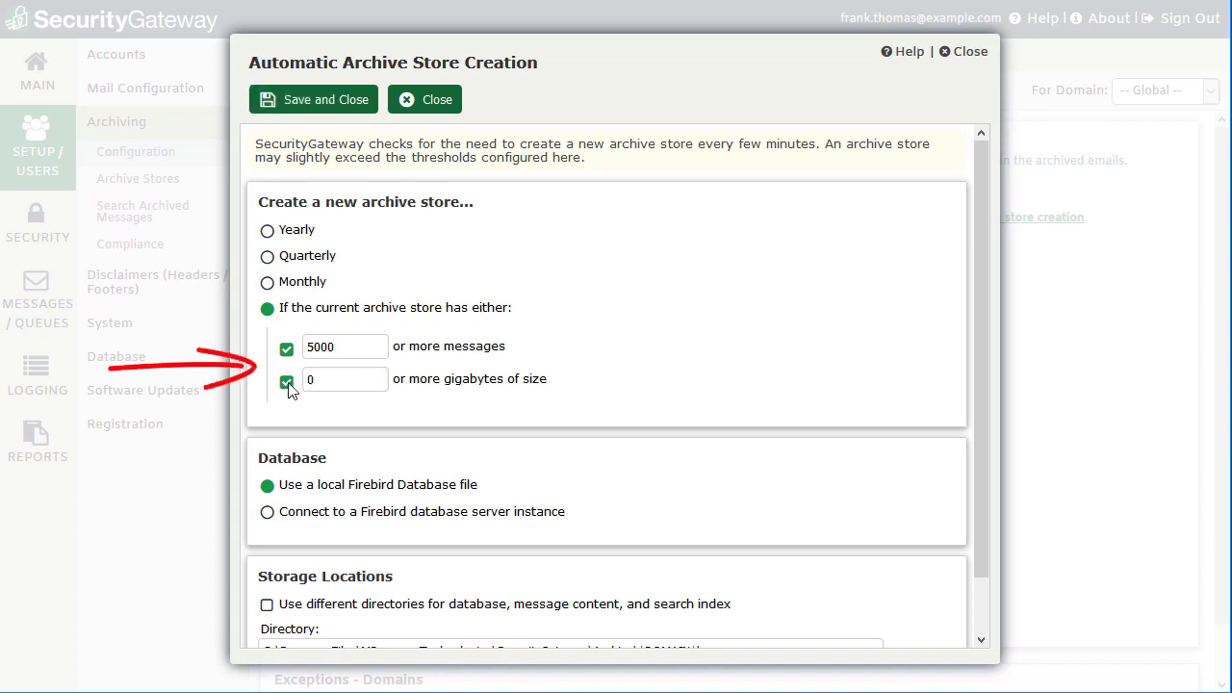
click(287, 382)
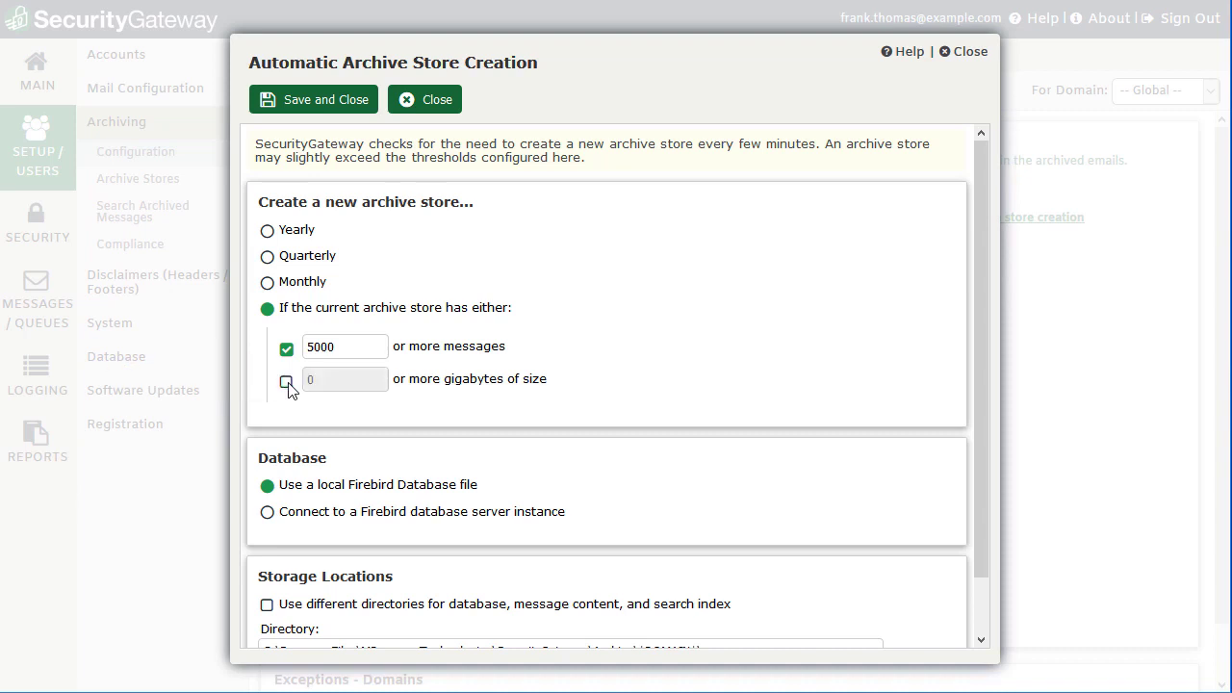
scroll(290, 389, down, 1)
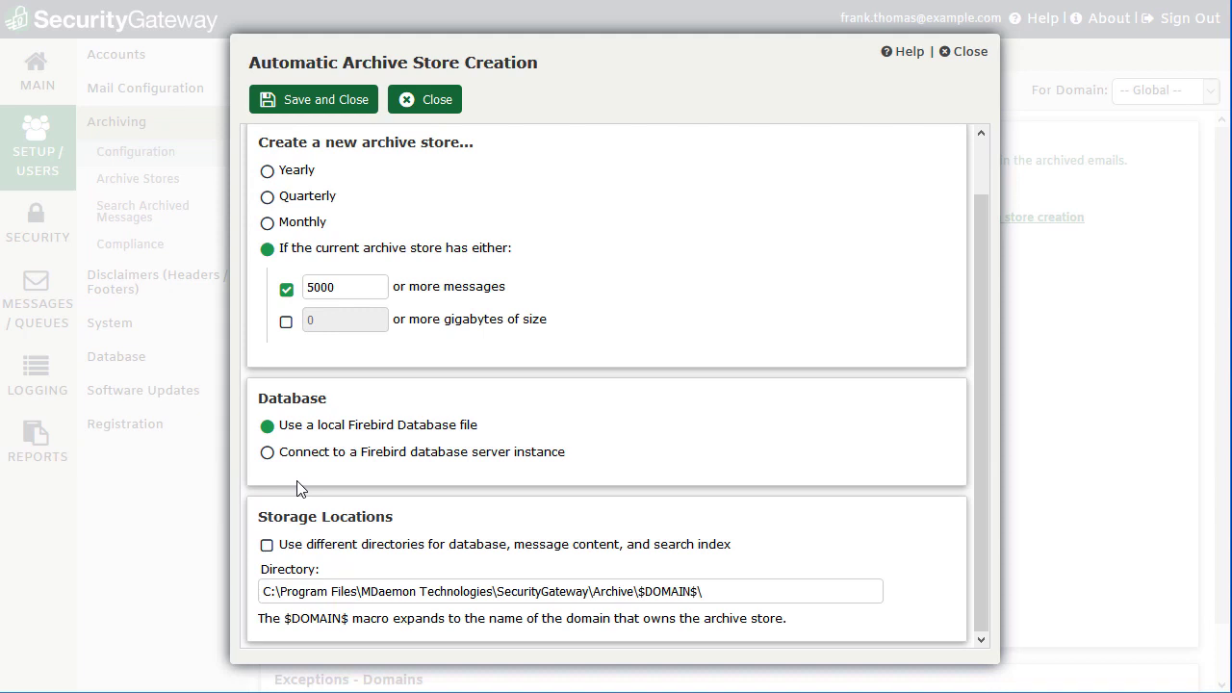
click(267, 452)
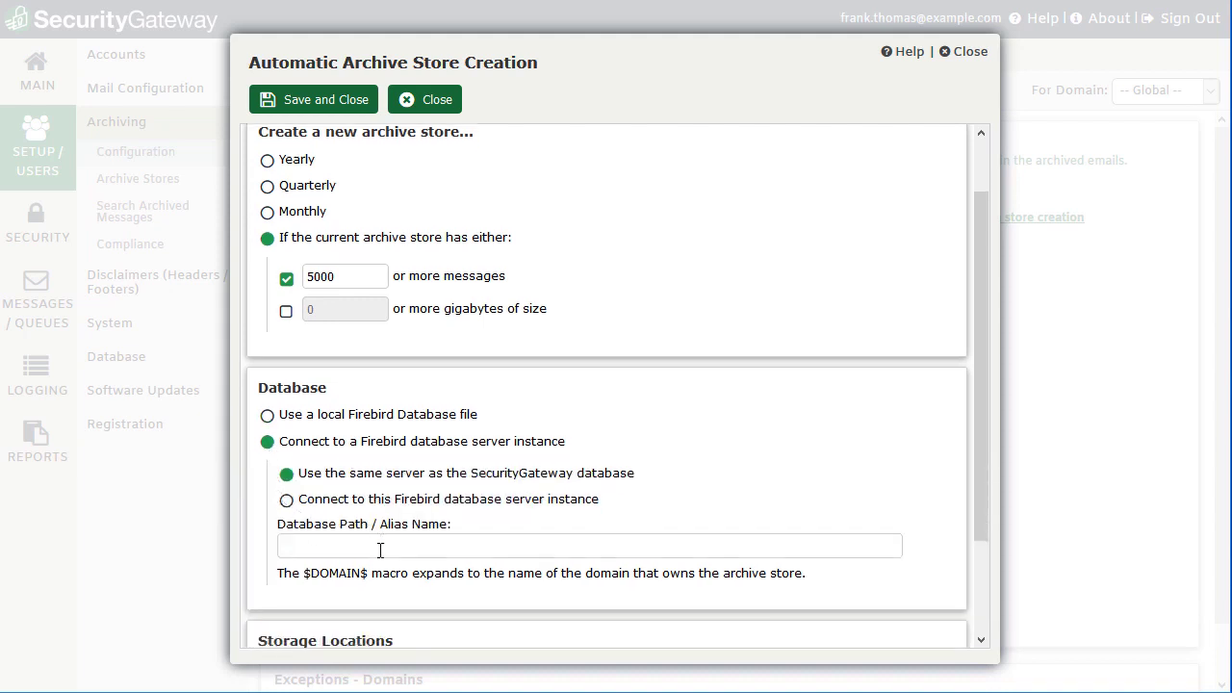
scroll(379, 551, down, 1)
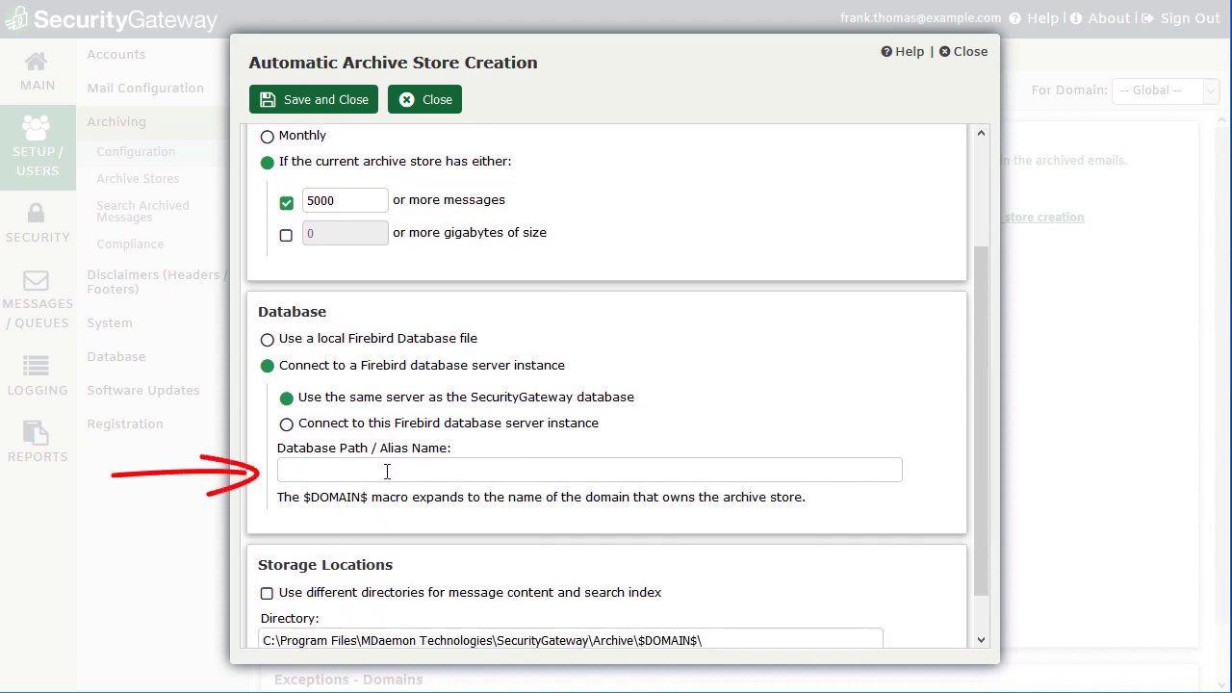
click(269, 343)
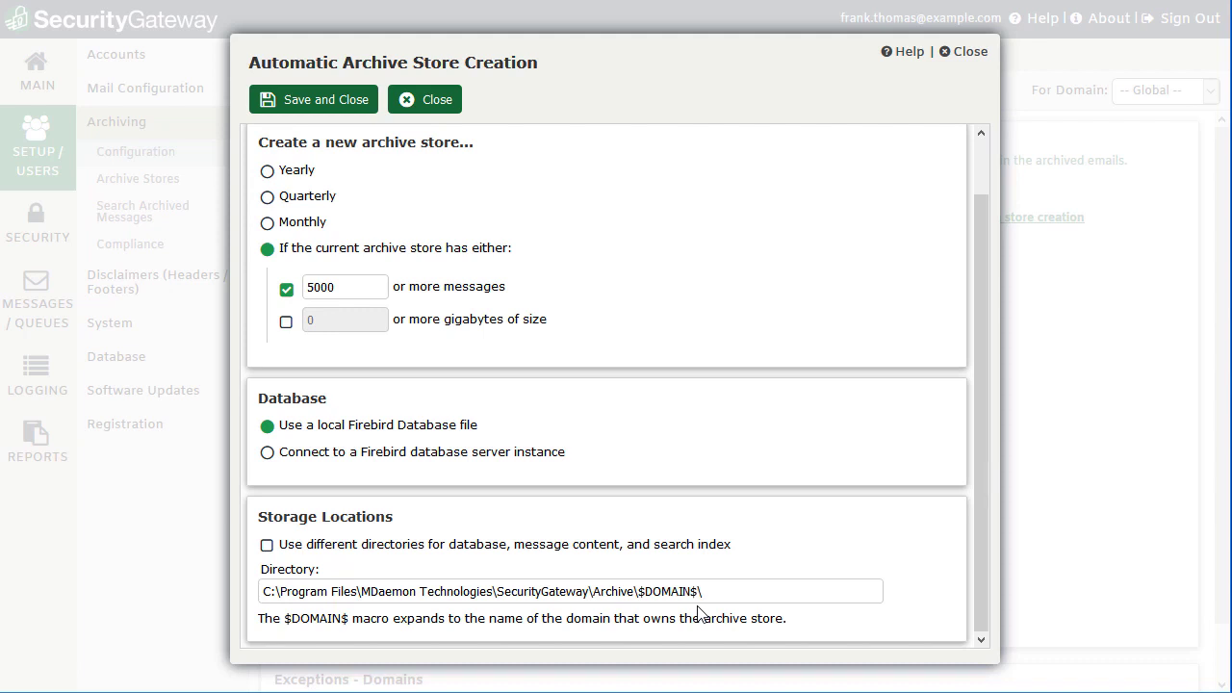
click(266, 546)
scroll(267, 550, down, 1)
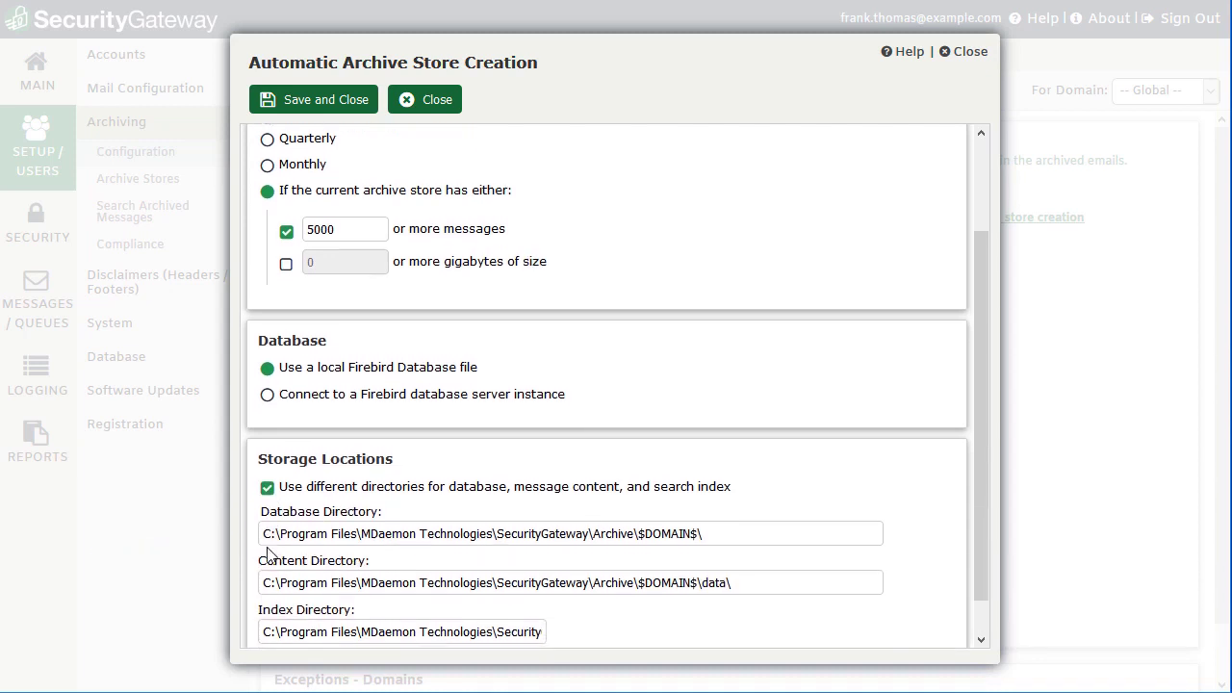
scroll(269, 553, down, 1)
scroll(270, 553, down, 1)
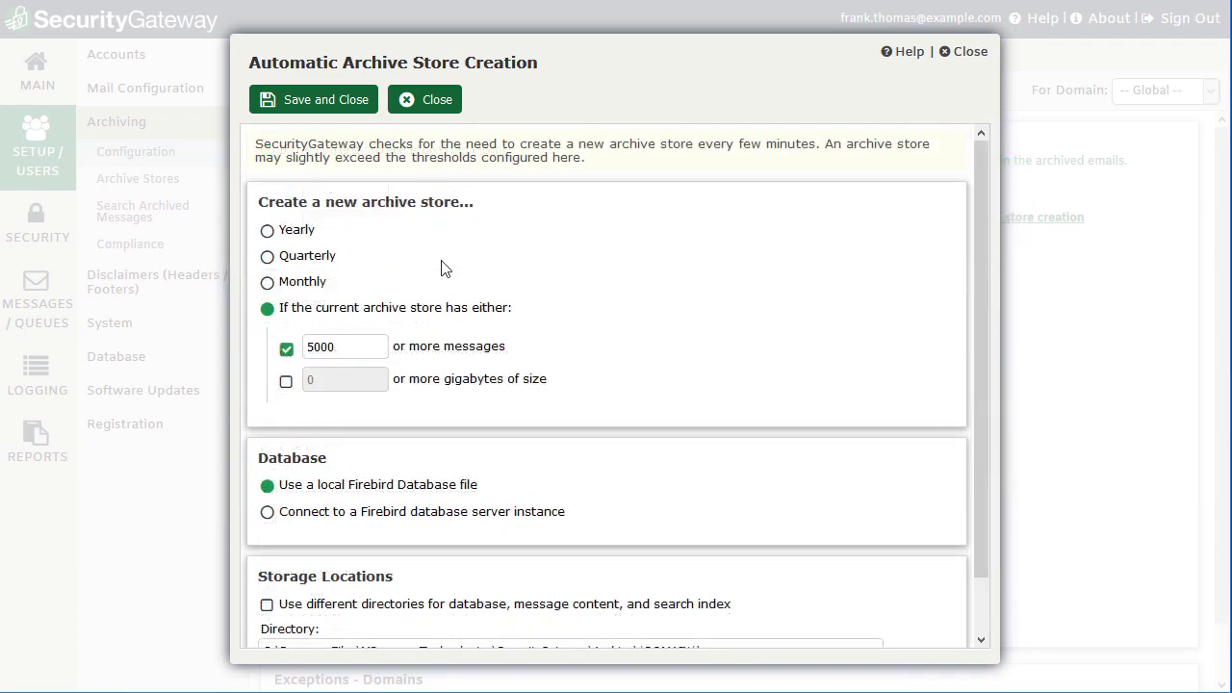
Save the automatic archive store creation settings and keep the -- Global -- domain selected.
click(319, 104)
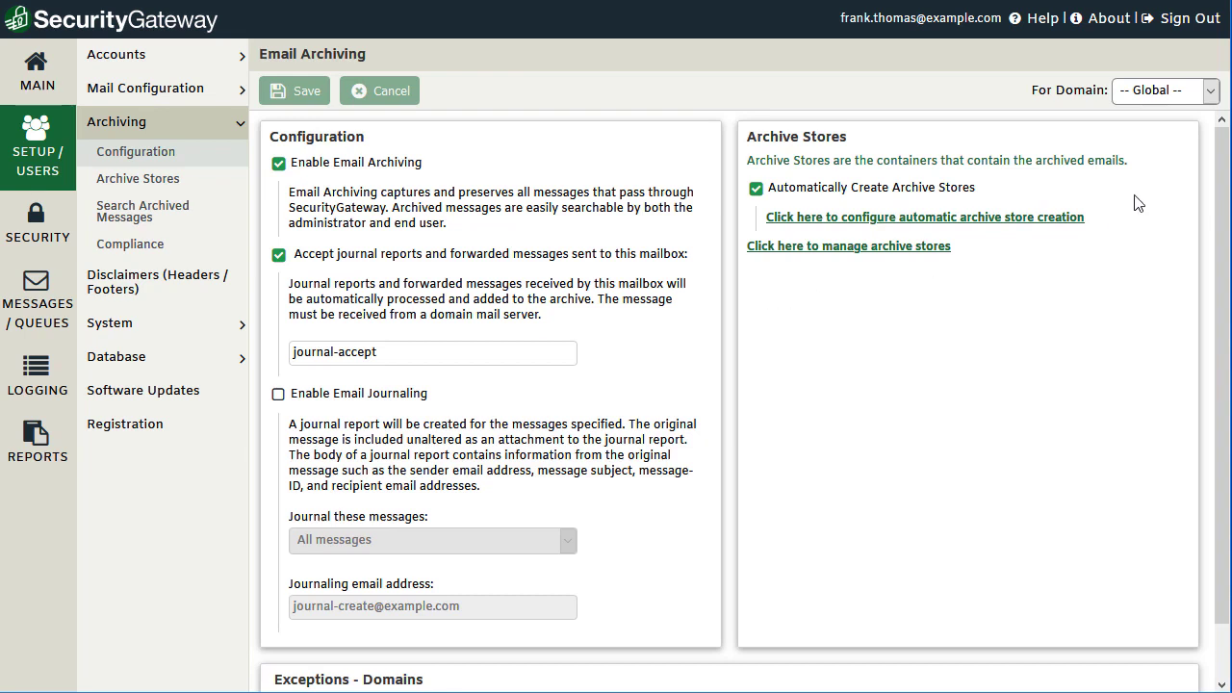
click(1211, 92)
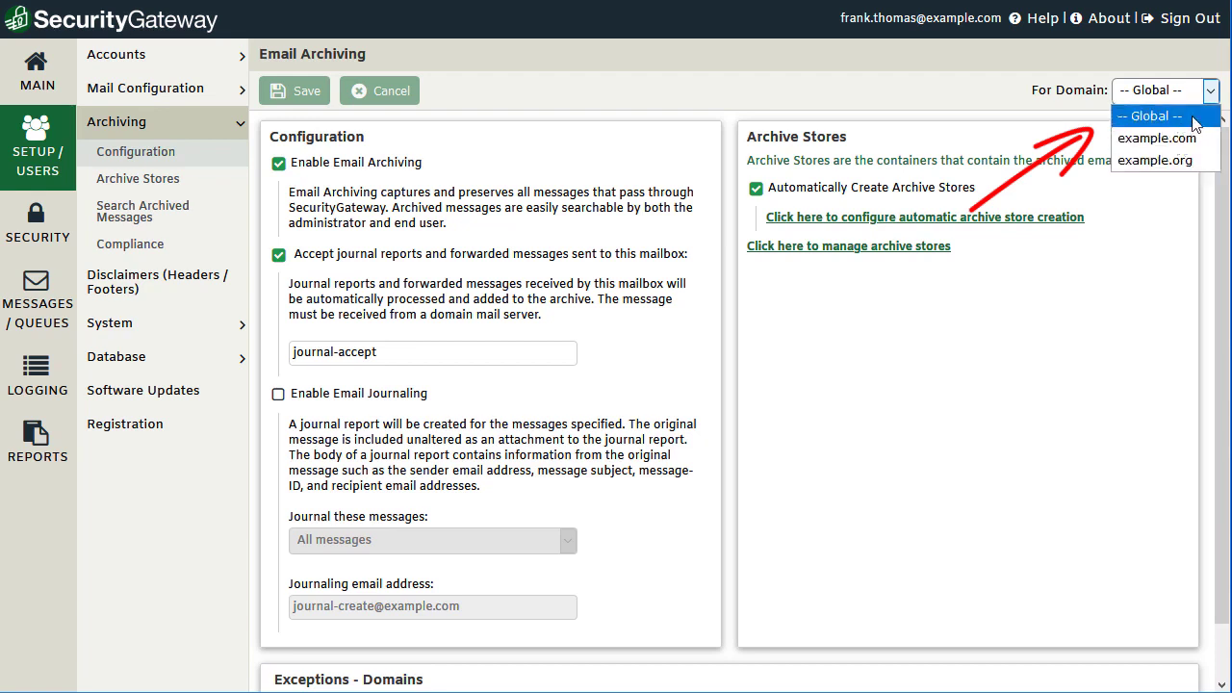
click(1196, 123)
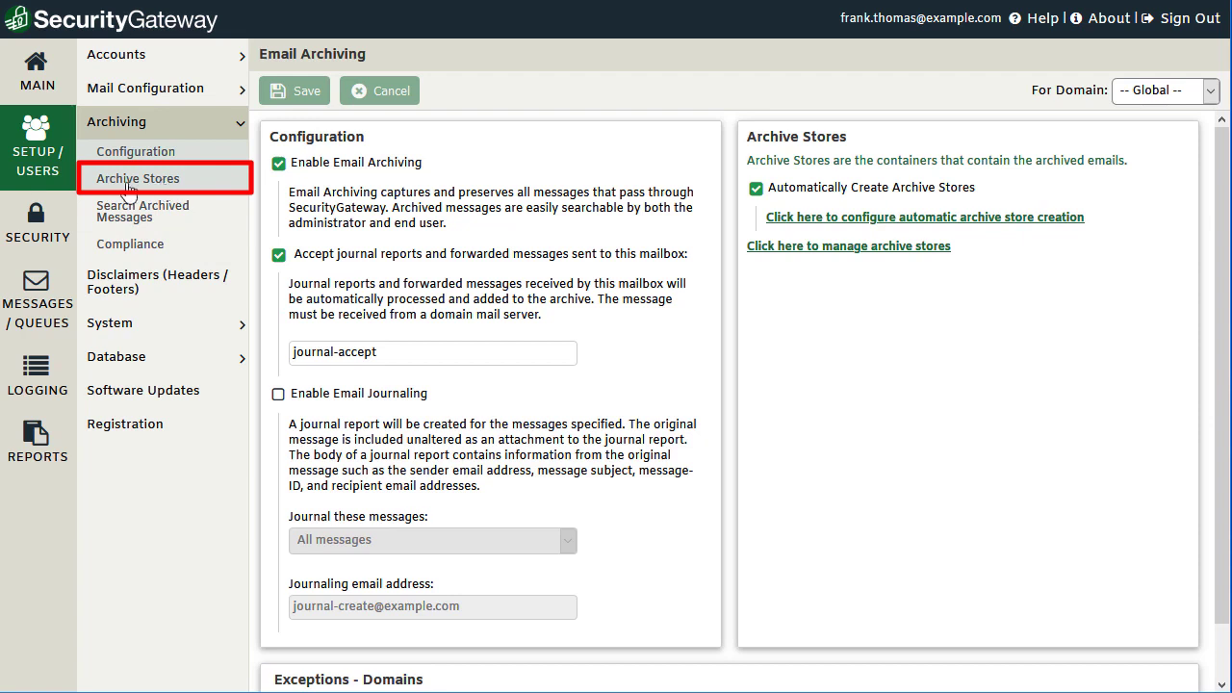
Go to the Archive Stores list showing 2020-10 and 2020-09, and start a new store.
click(129, 185)
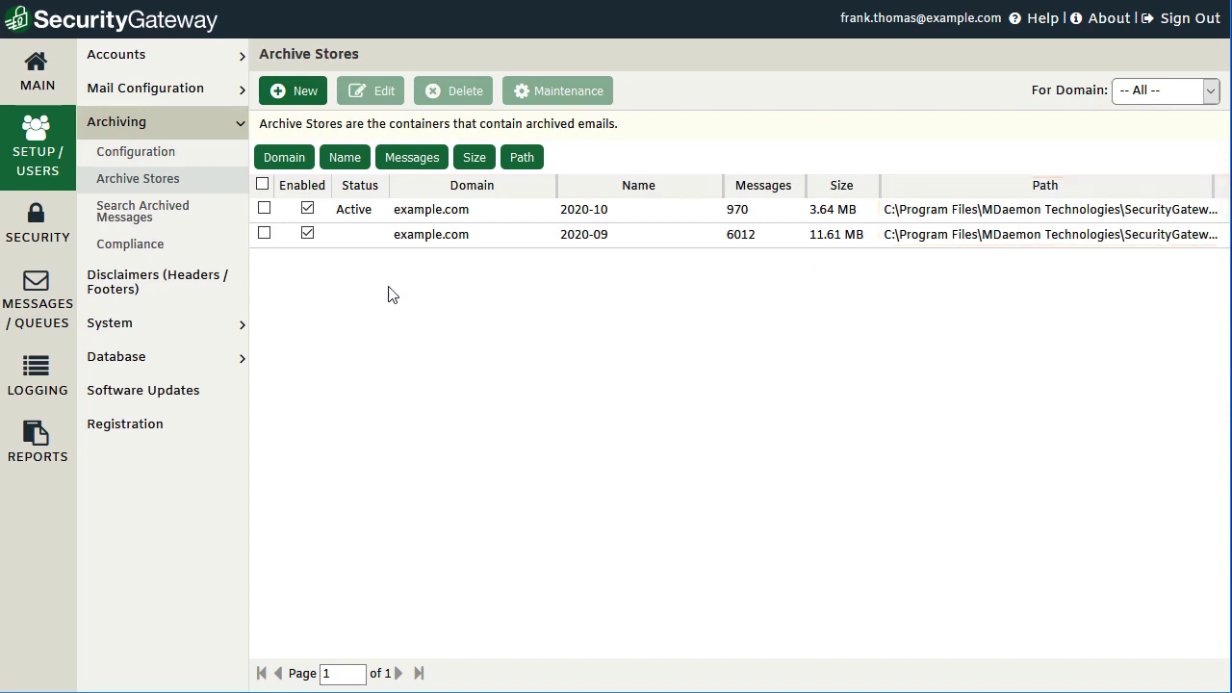
click(305, 95)
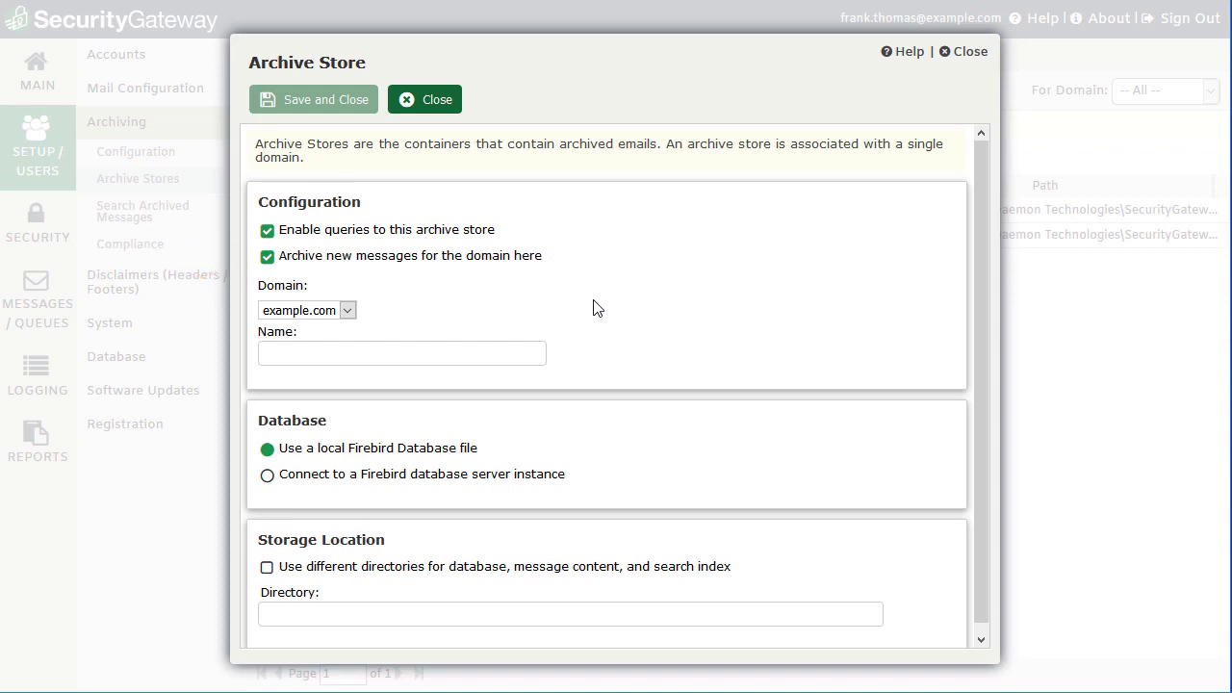
Keep example.com as the store's domain and name it New-Archive-2020.
click(349, 313)
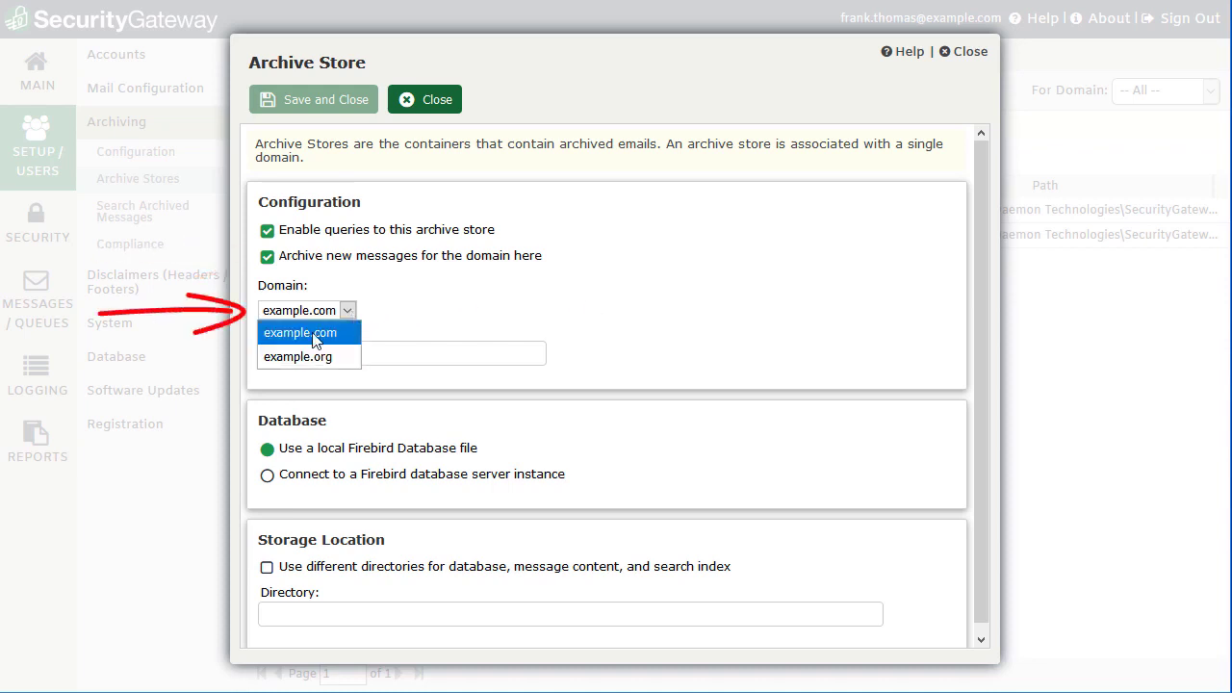
click(327, 333)
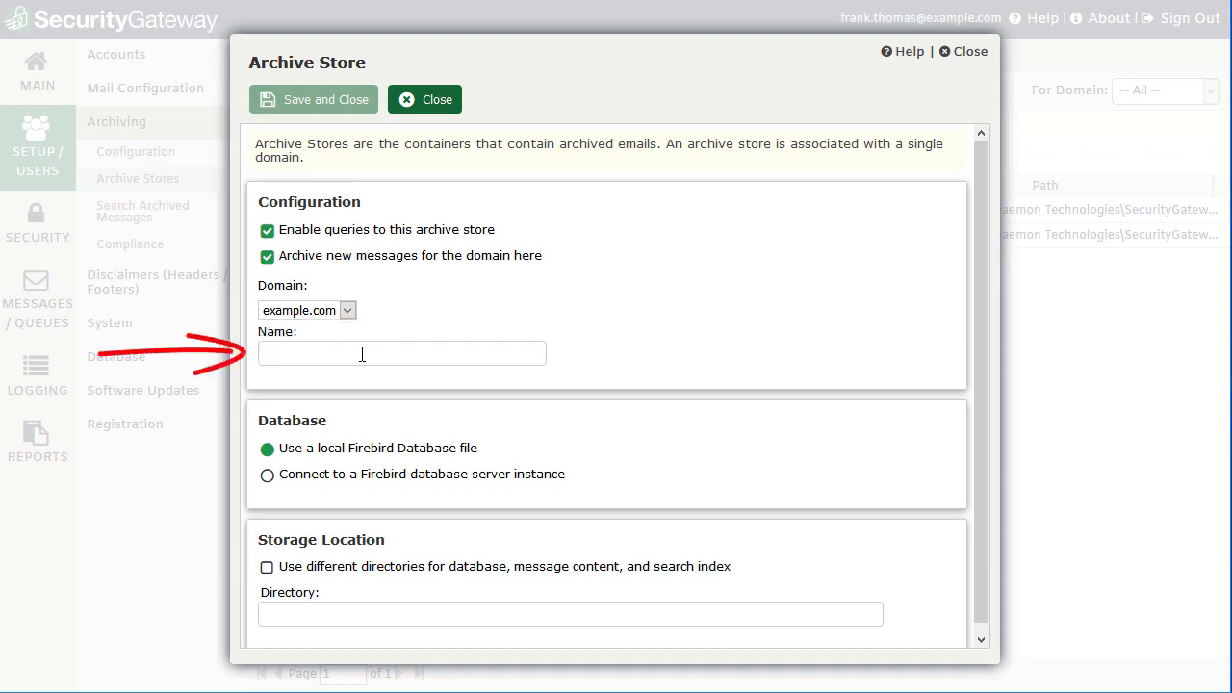
click(404, 354)
text(New-Archive-2020)
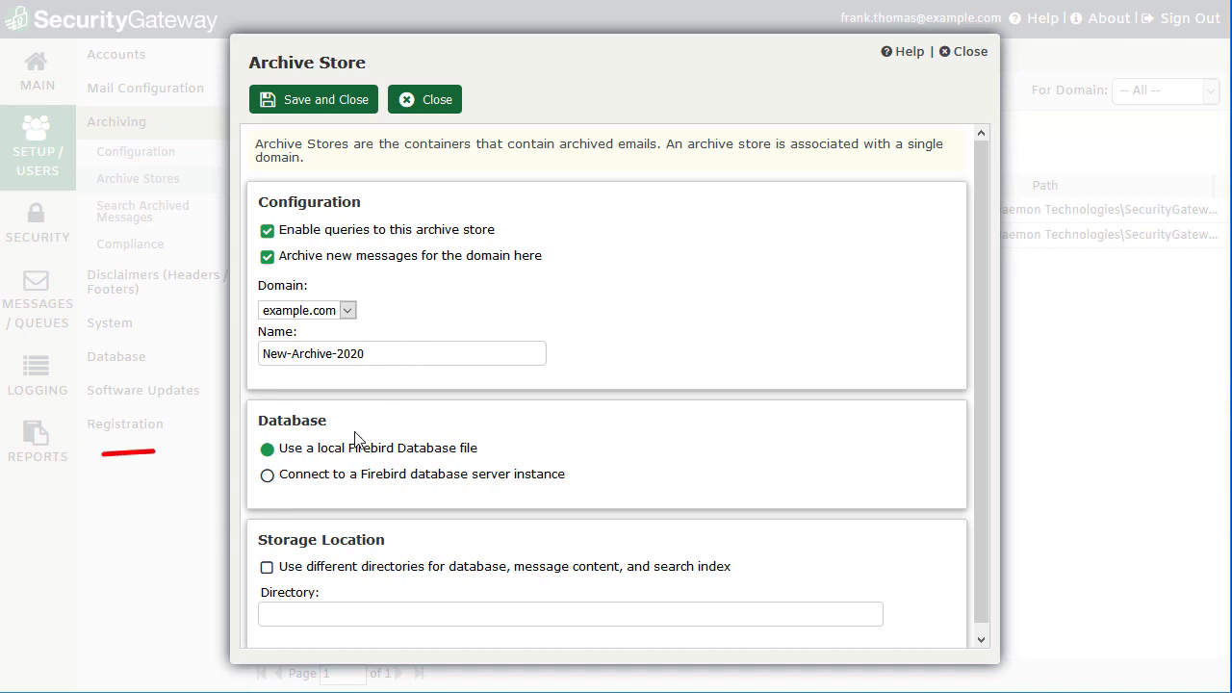
Switch the store to connect to a separate Firebird database server instance.
click(268, 477)
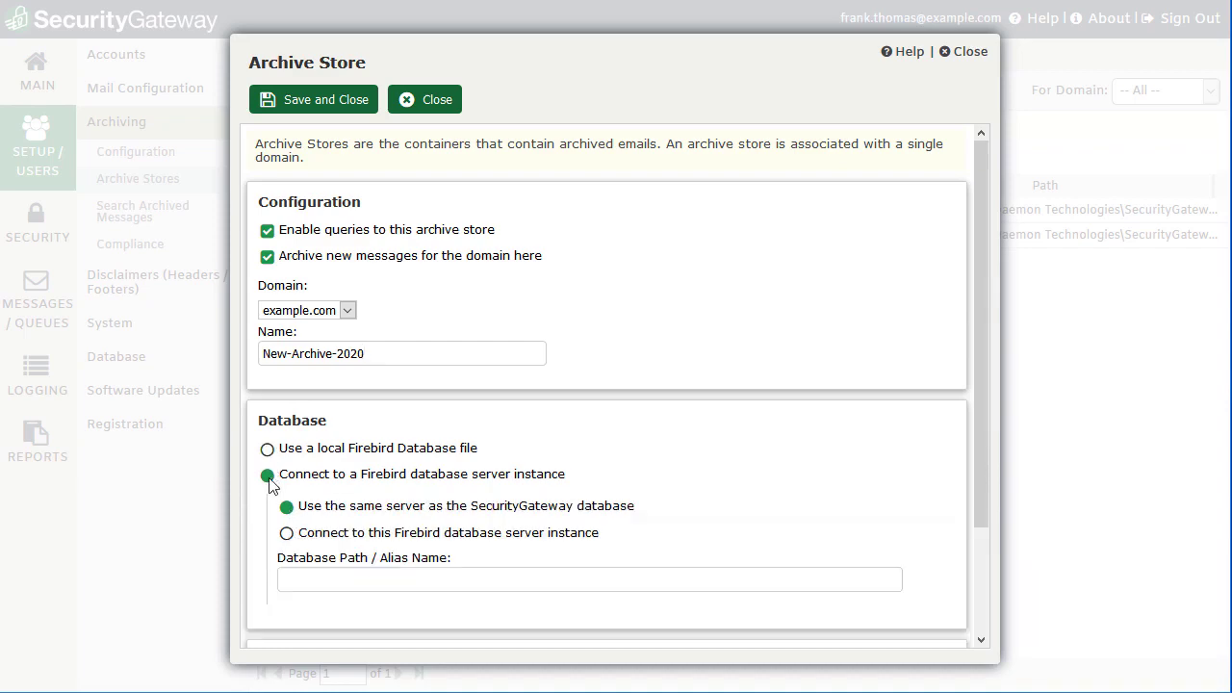
scroll(269, 491, down, 2)
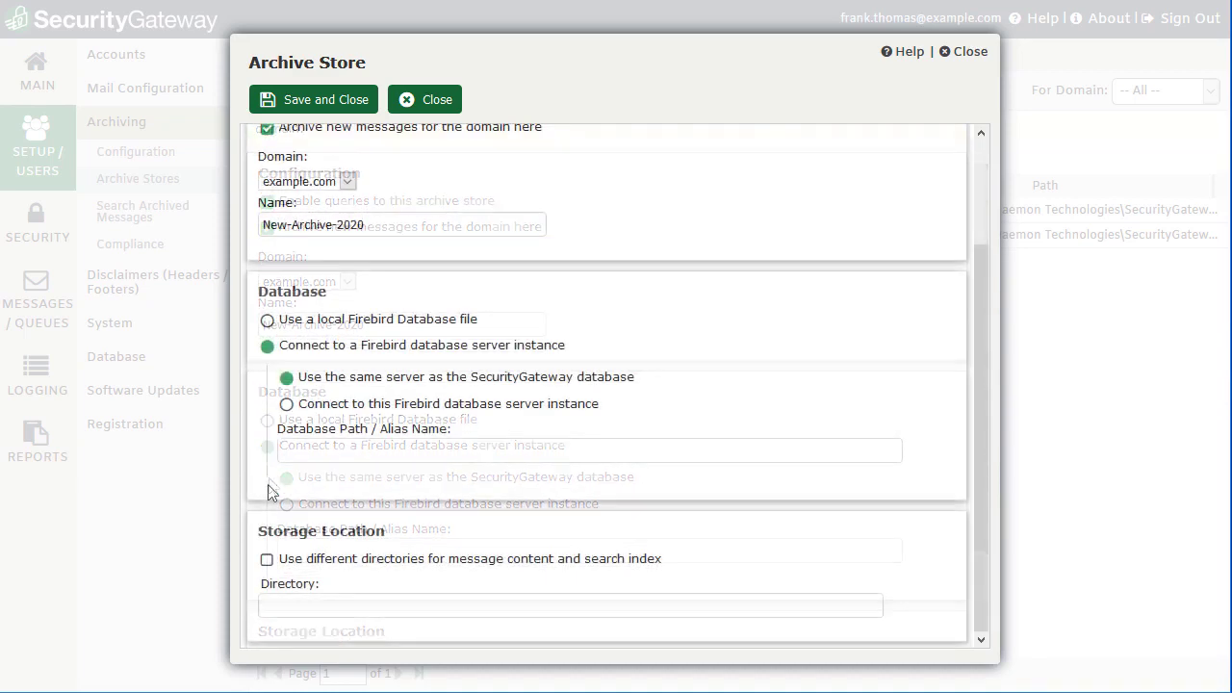
click(287, 404)
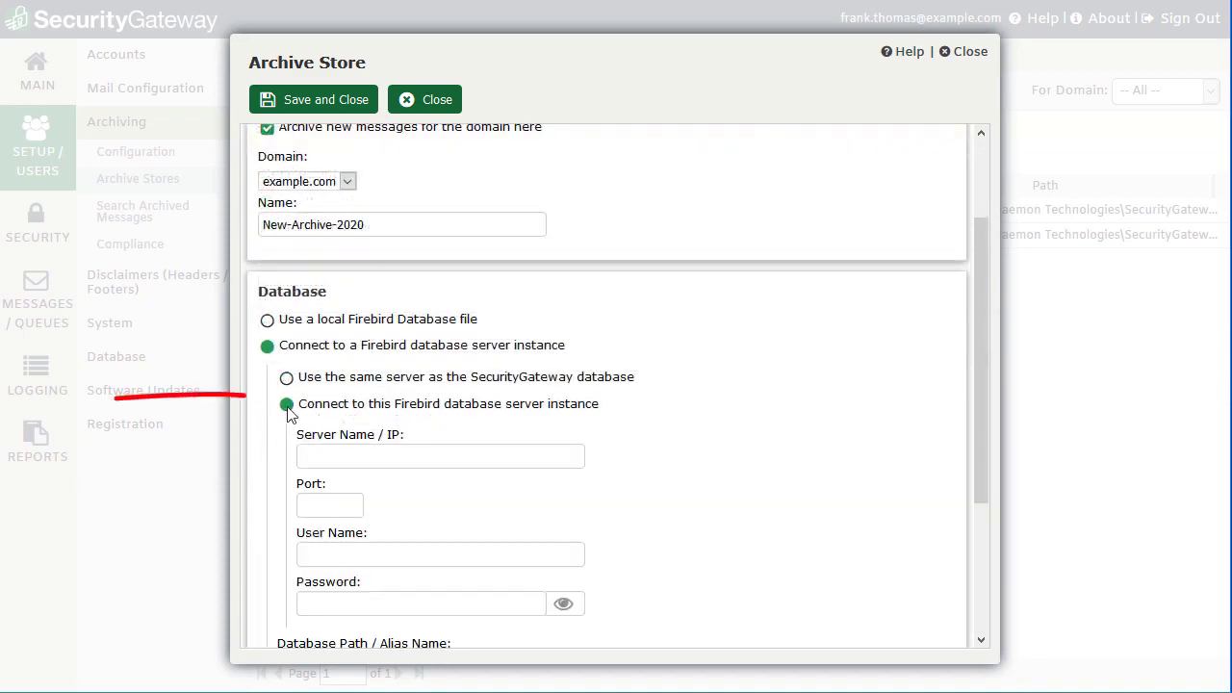
click(287, 378)
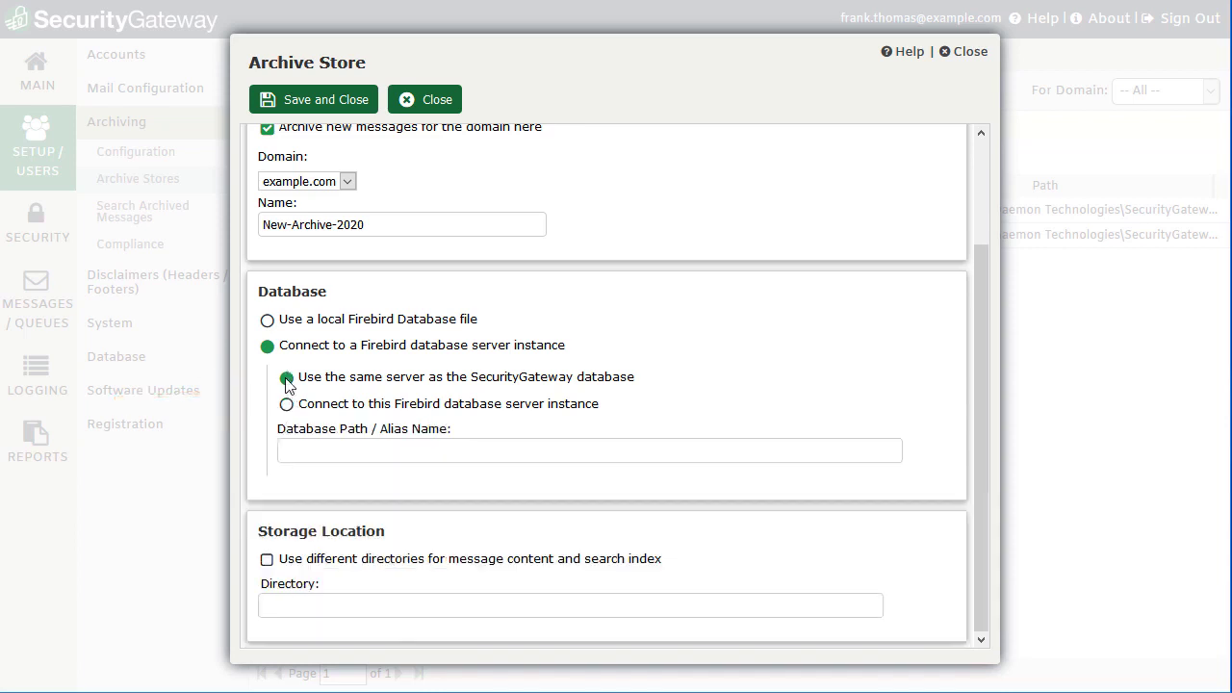
click(368, 447)
click(287, 405)
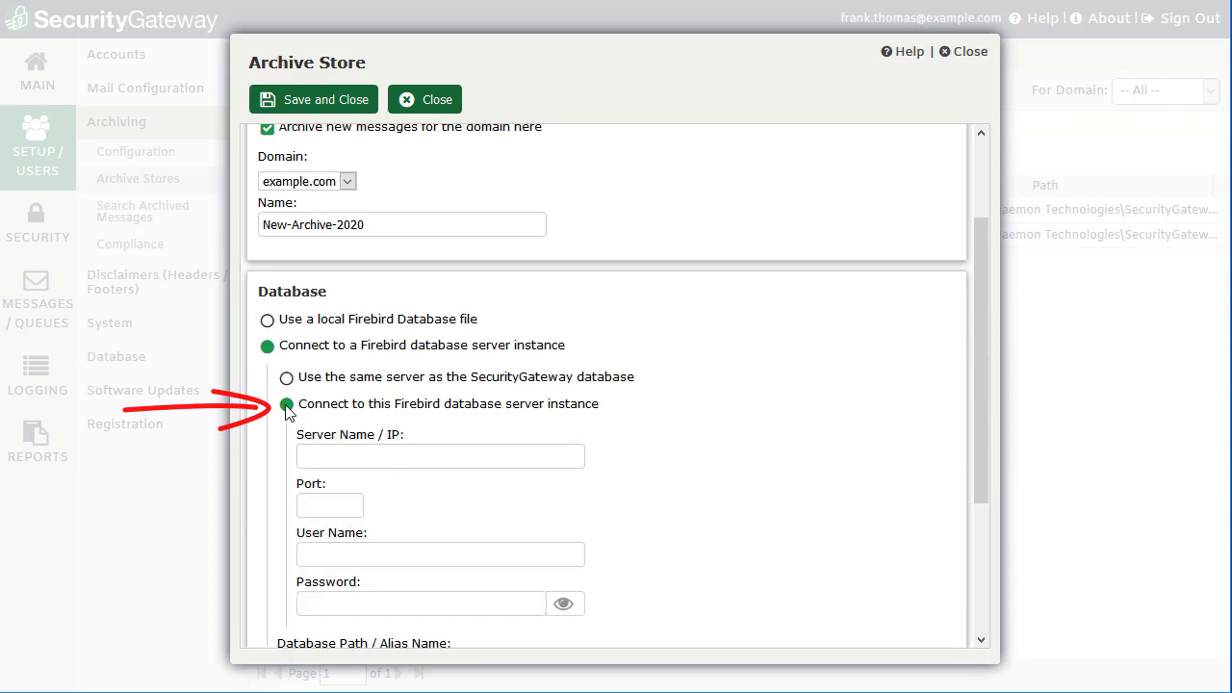
scroll(287, 405, down, 1)
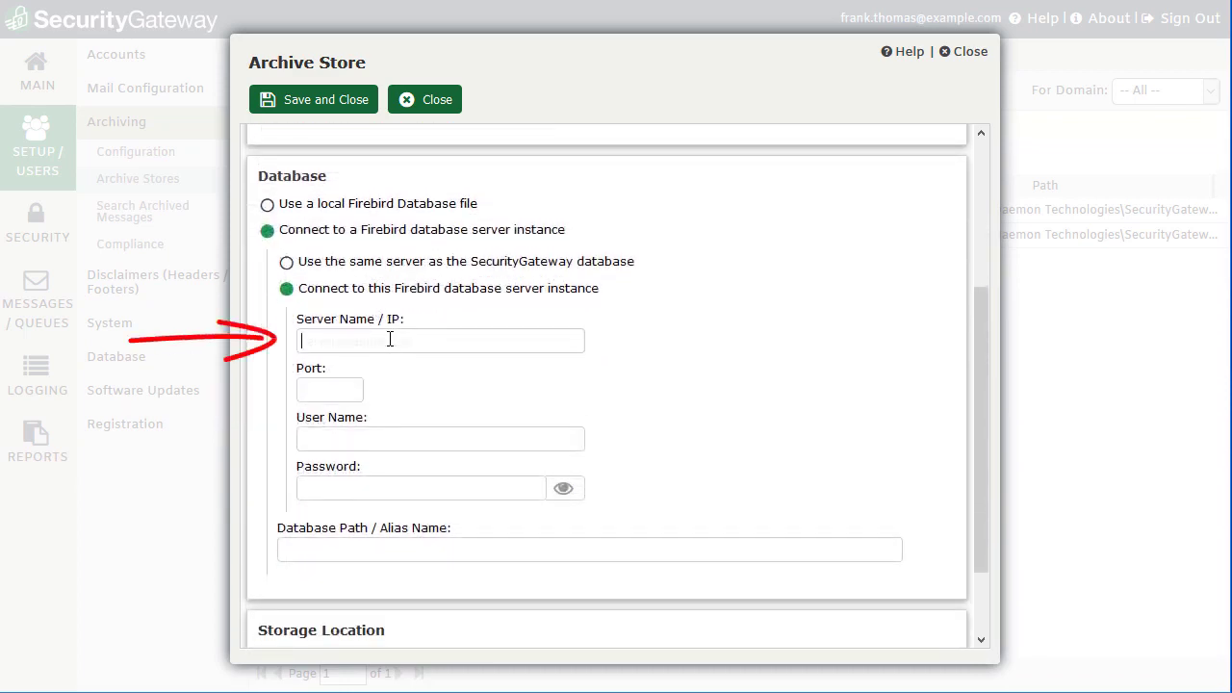
Enter server server.example.info, port 25, and the database user name and password.
text(server.example.info)
key(Tab)
text(25)
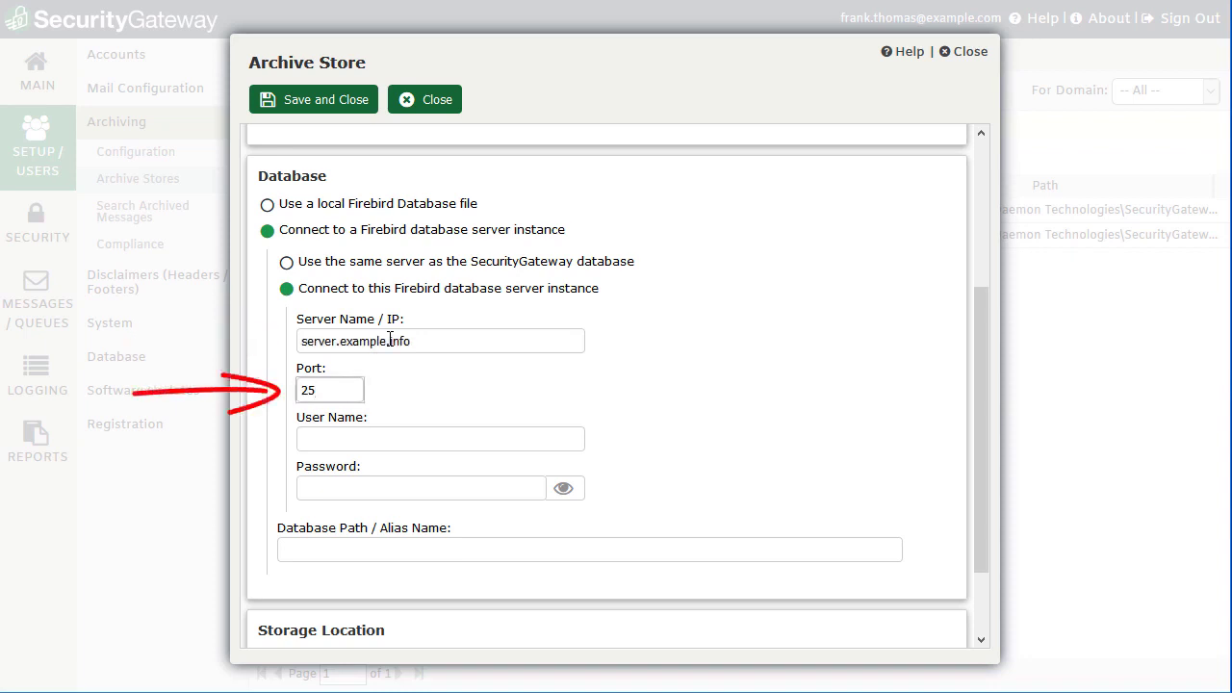
click(376, 436)
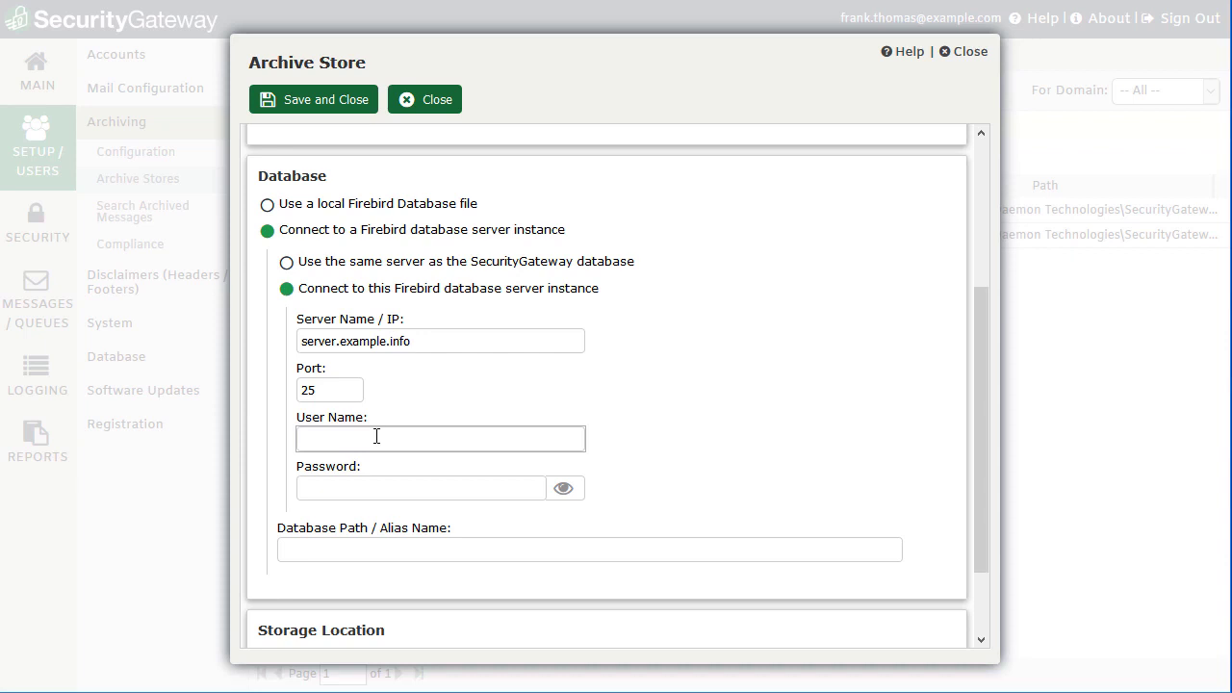
text(user.test)
key(Tab)
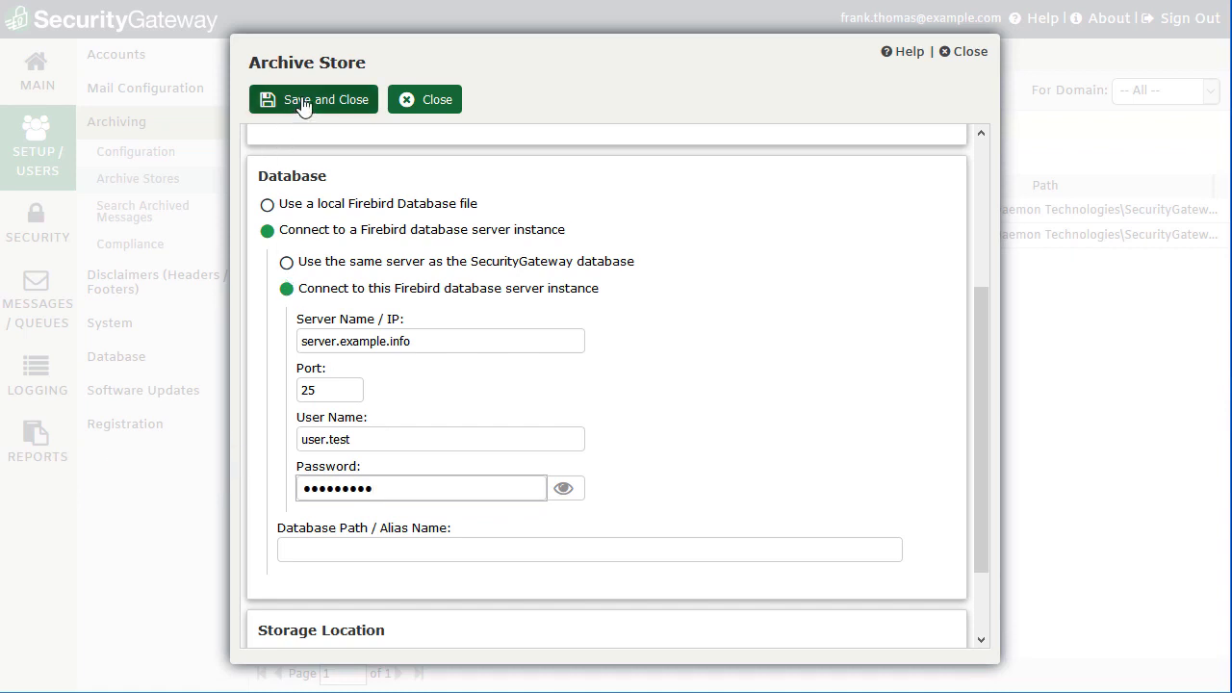
Revert to a local Firebird database file in the Archive1 directory and save the store.
click(267, 204)
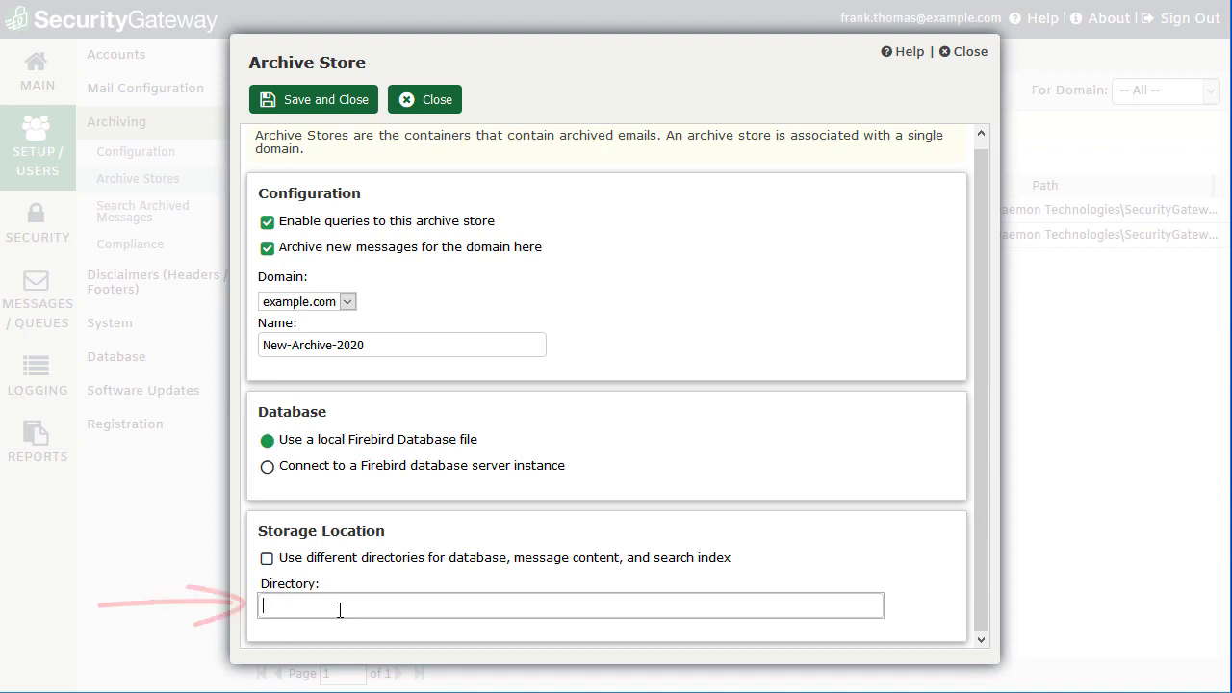
click(268, 561)
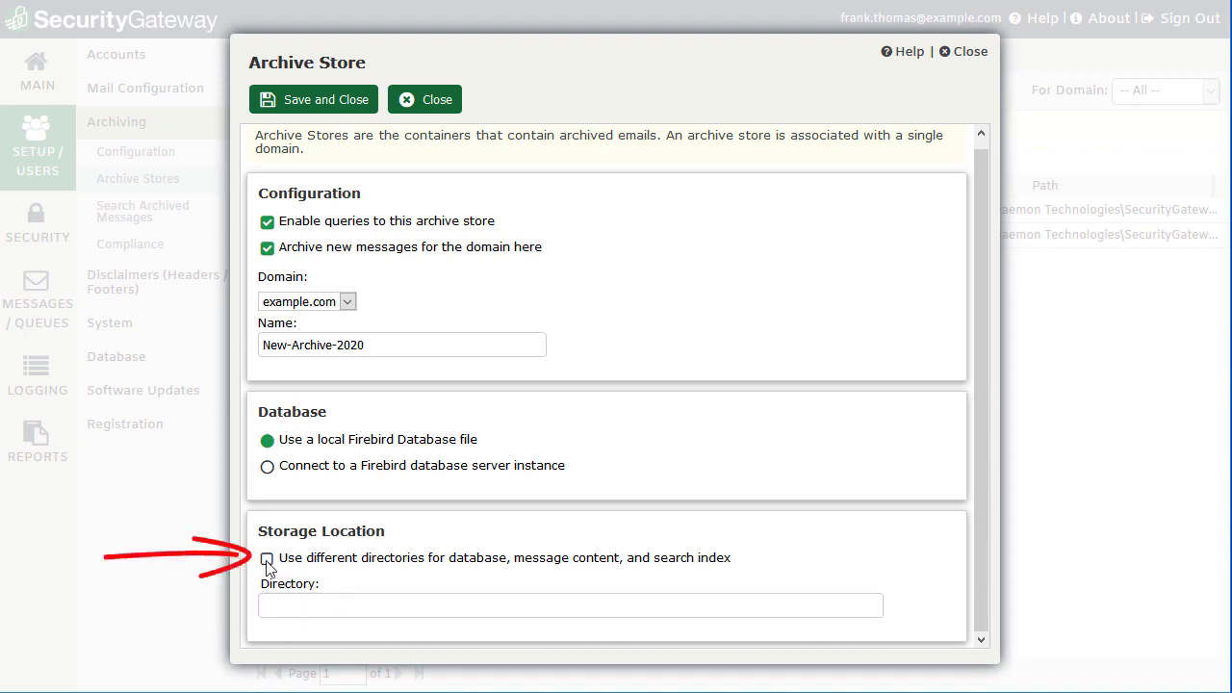
scroll(268, 566, down, 2)
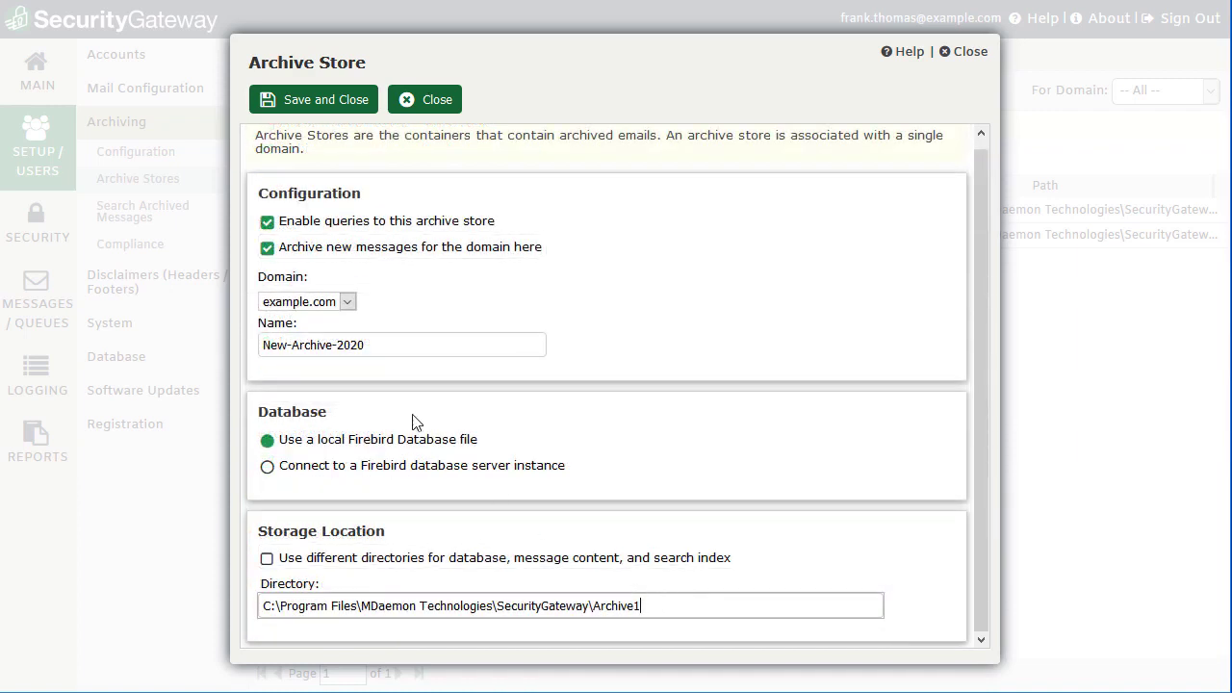
click(320, 100)
Select the 2020-09 archive store and open its edit form.
click(438, 259)
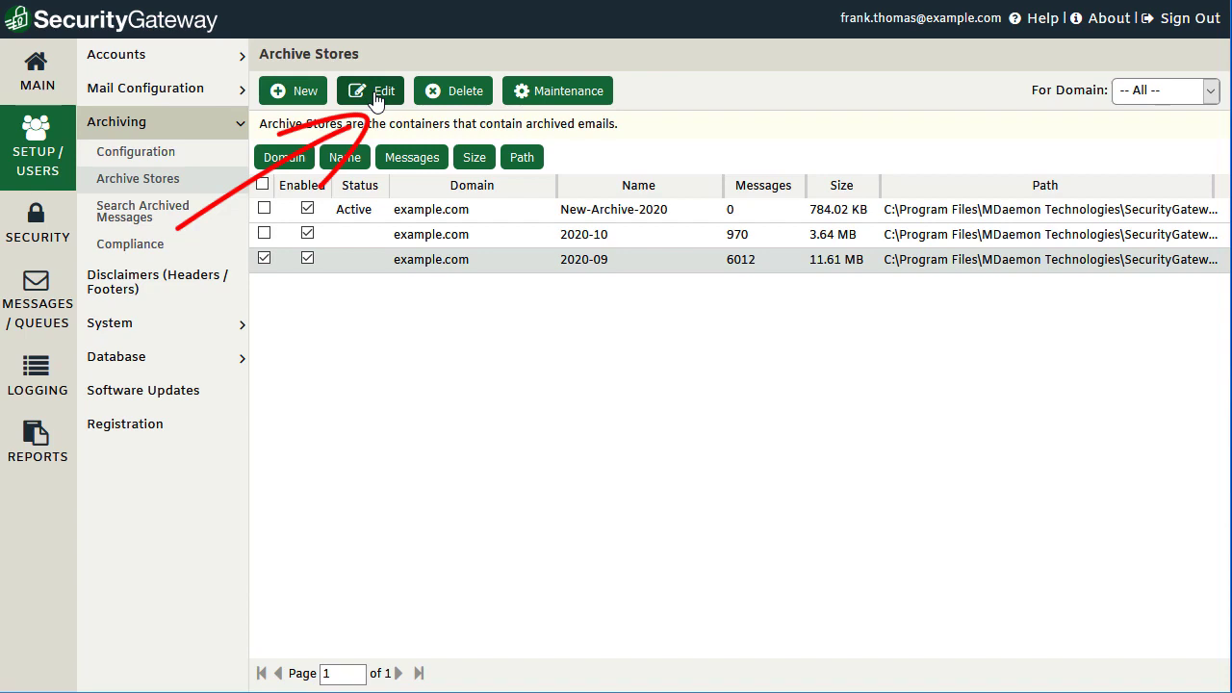
click(377, 91)
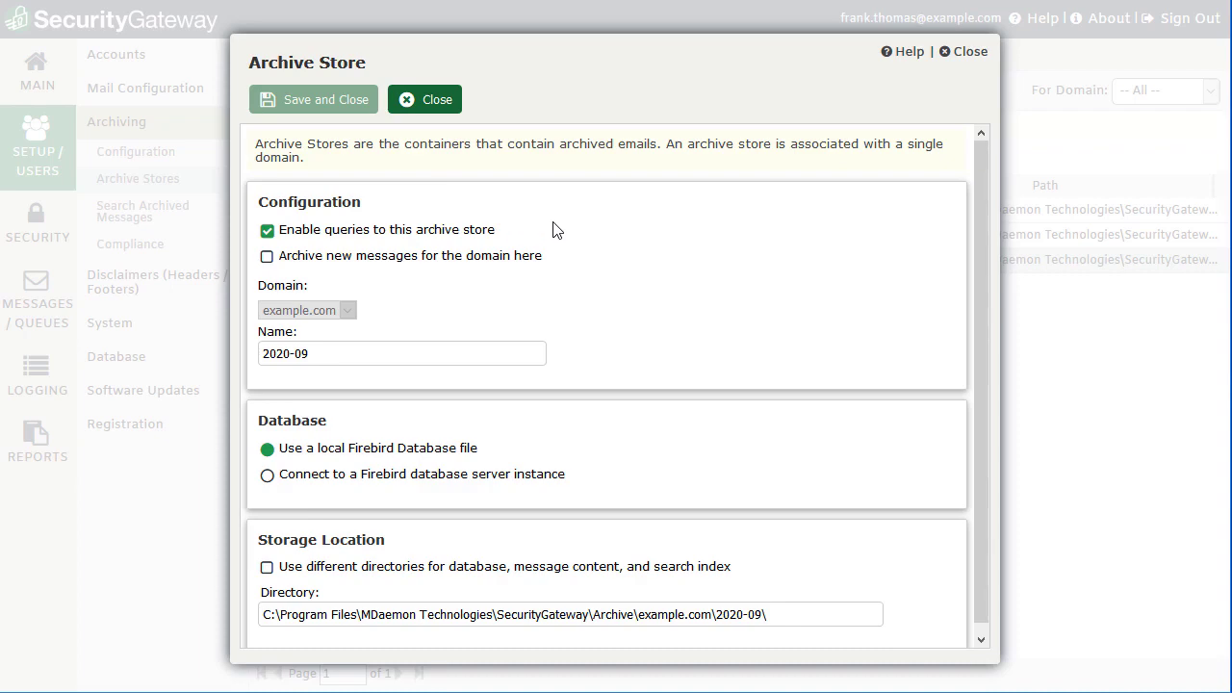
Dismiss the 2020-09 edit form with Escape to see the Archive Stores list again.
key(Escape)
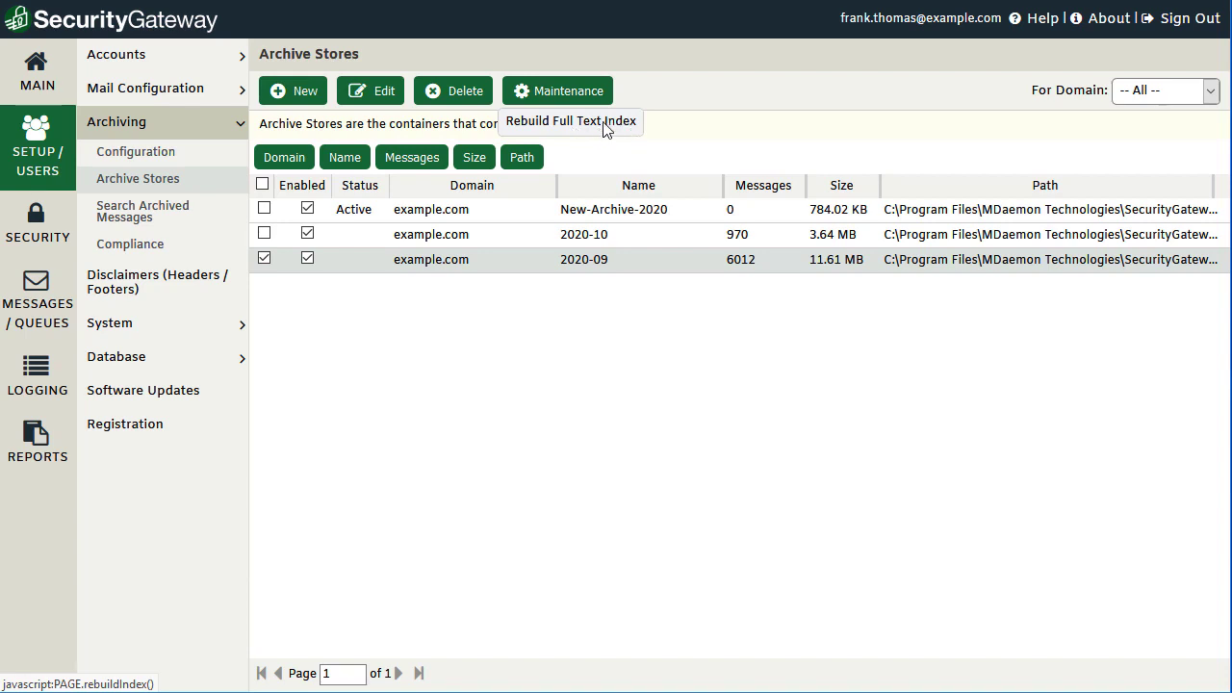
Run Rebuild Full Text Index on the 2020-09 store and confirm it.
click(607, 129)
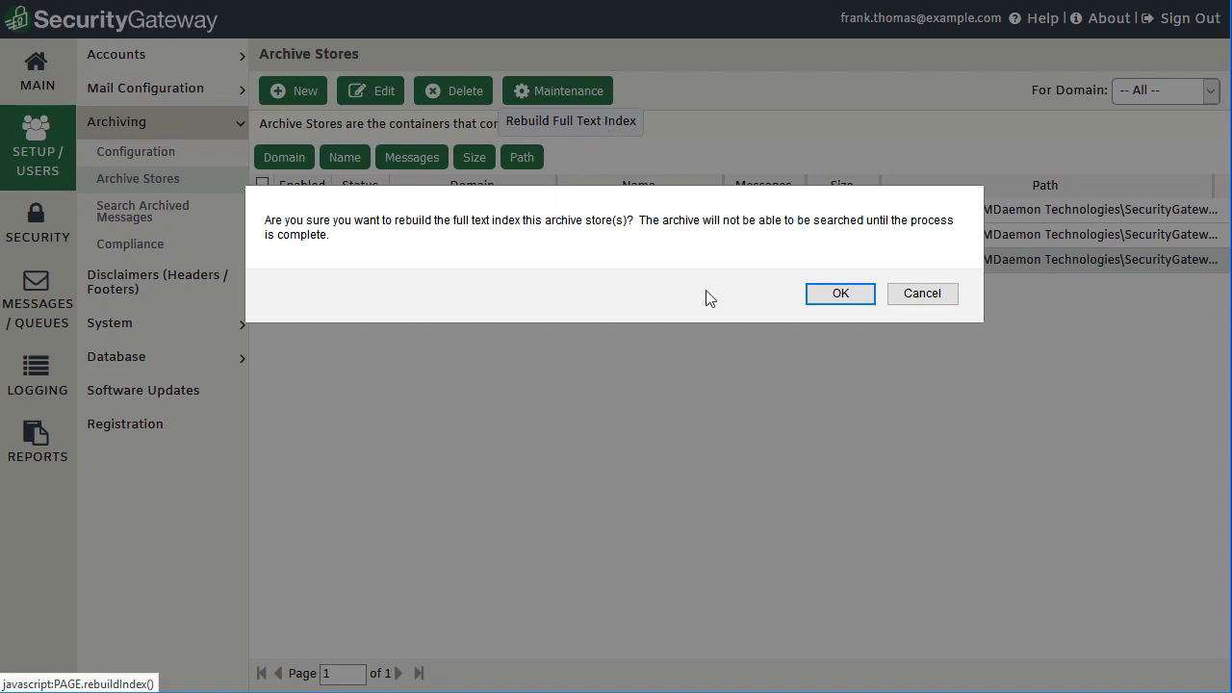
click(836, 301)
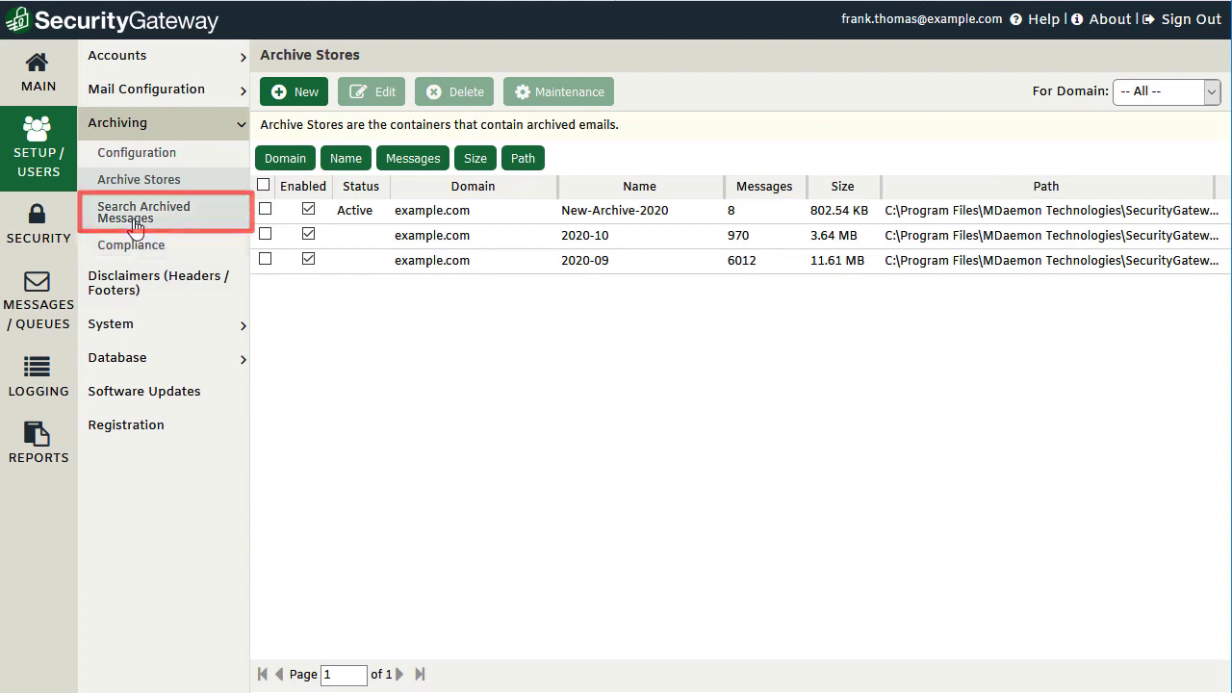
Search archived messages for 'invoice' and select the first Invoice for October result.
click(135, 227)
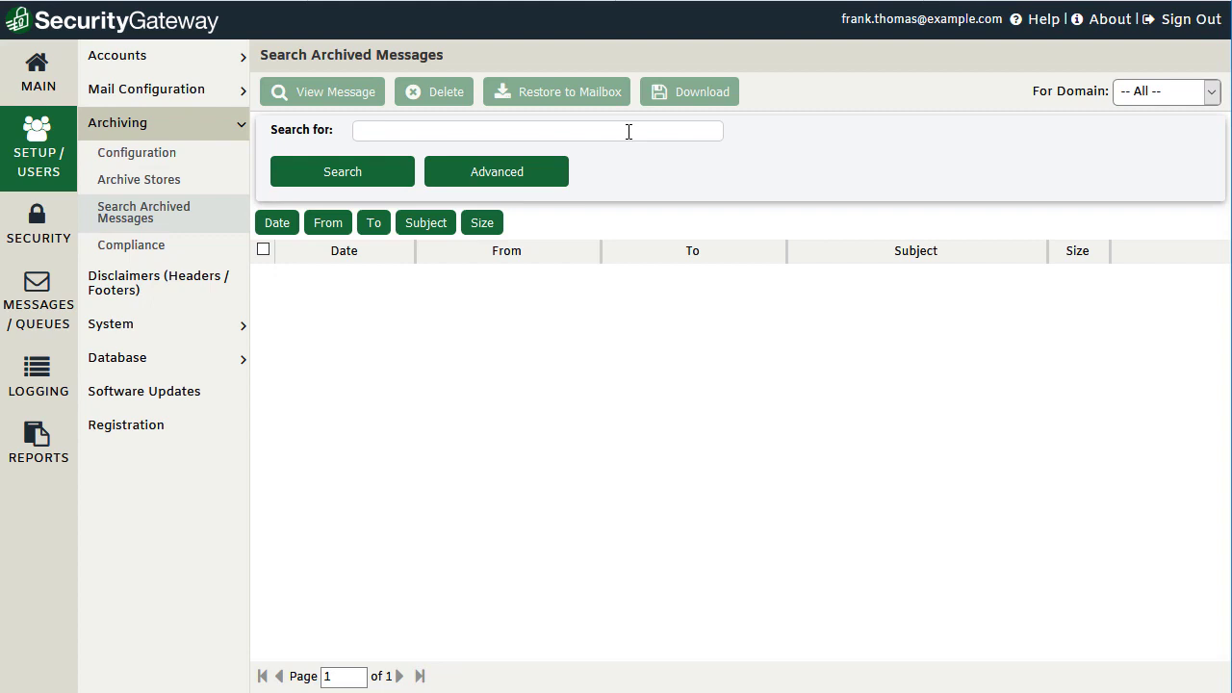
text(invoice)
click(366, 181)
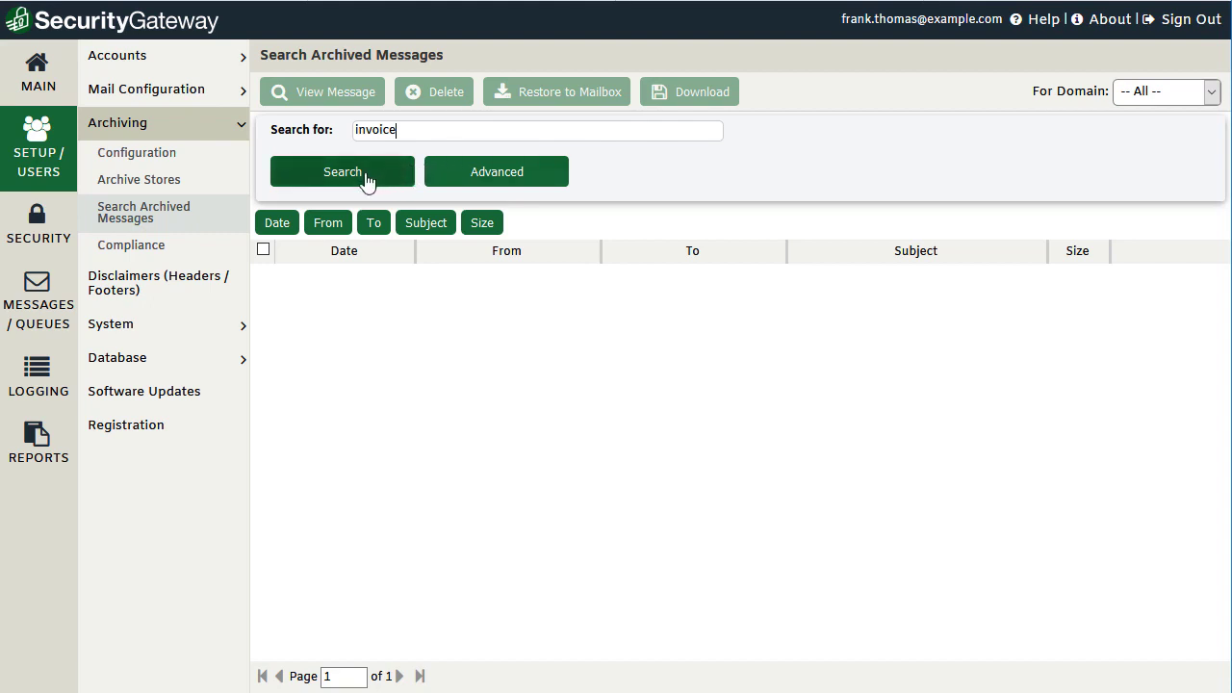
click(526, 283)
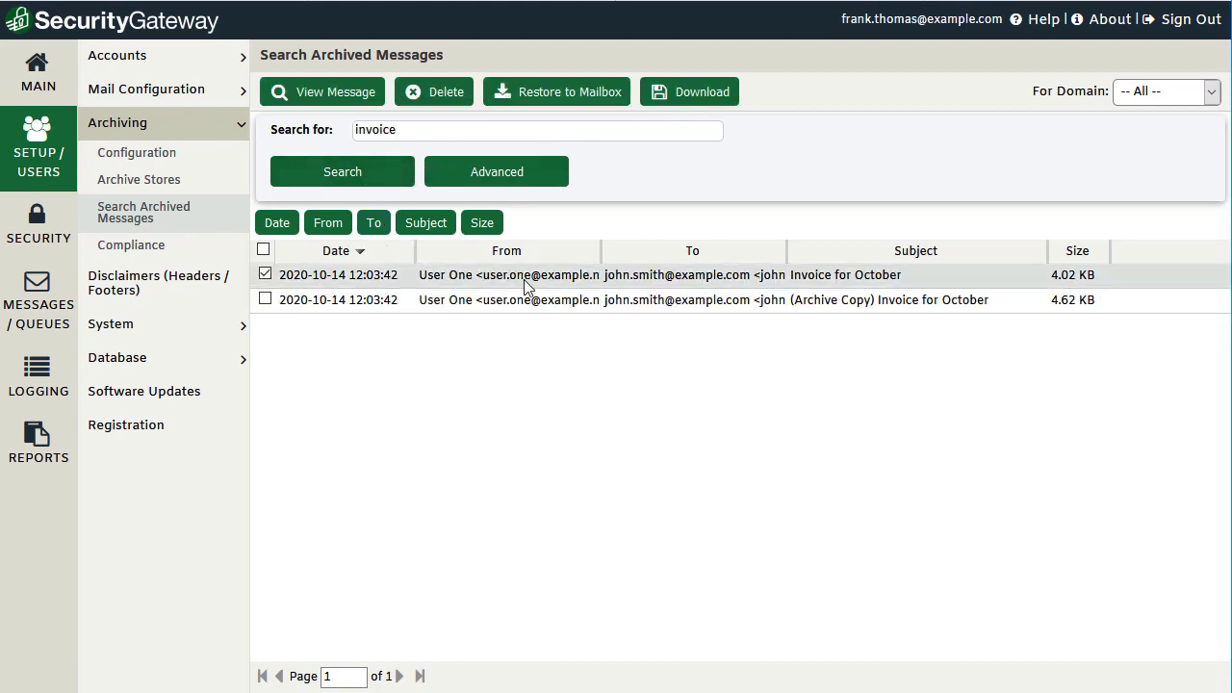
click(337, 96)
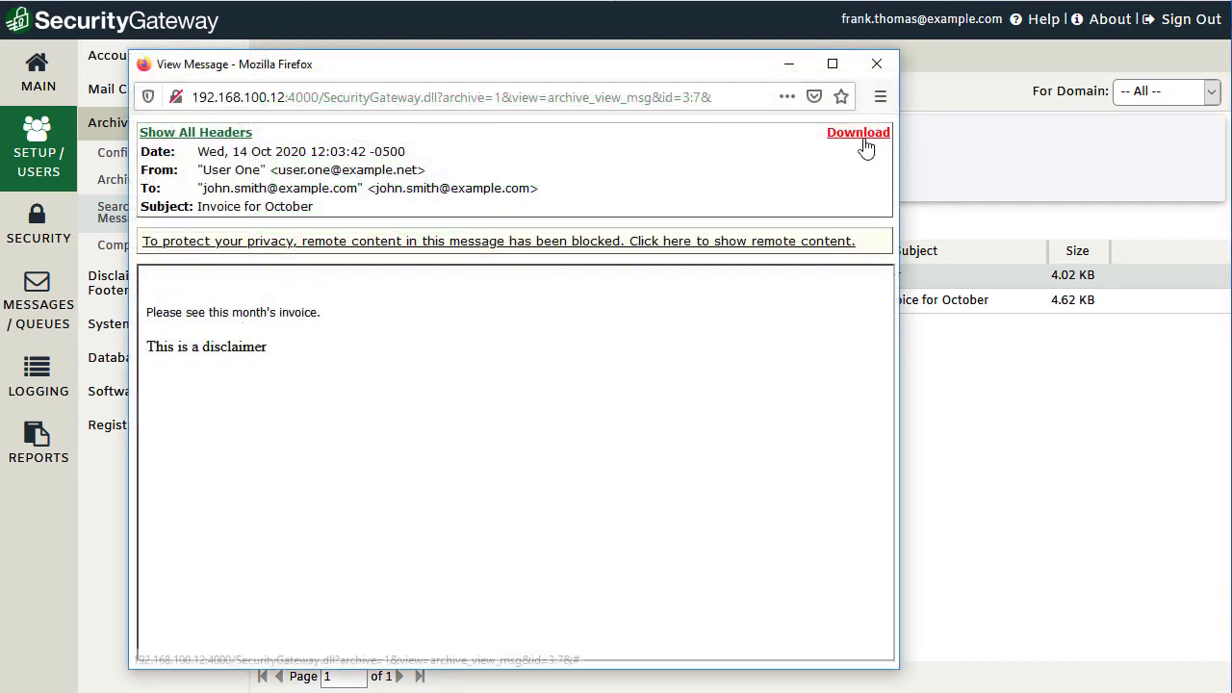
key(ctrl+w)
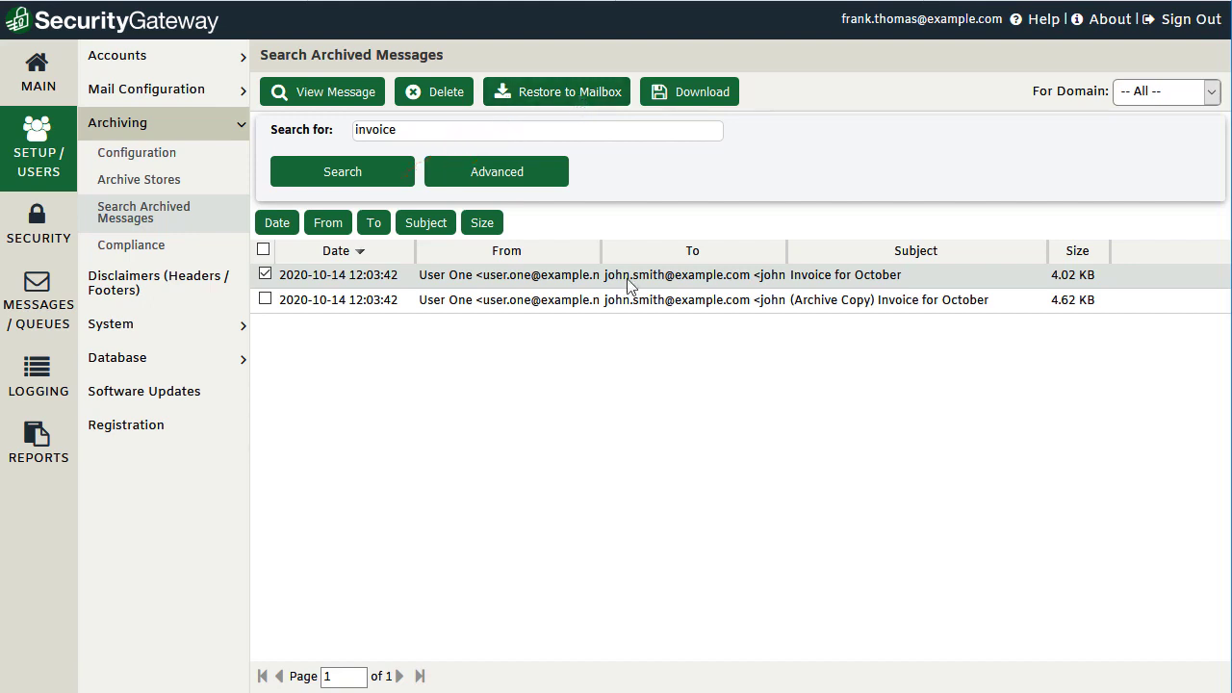
click(704, 96)
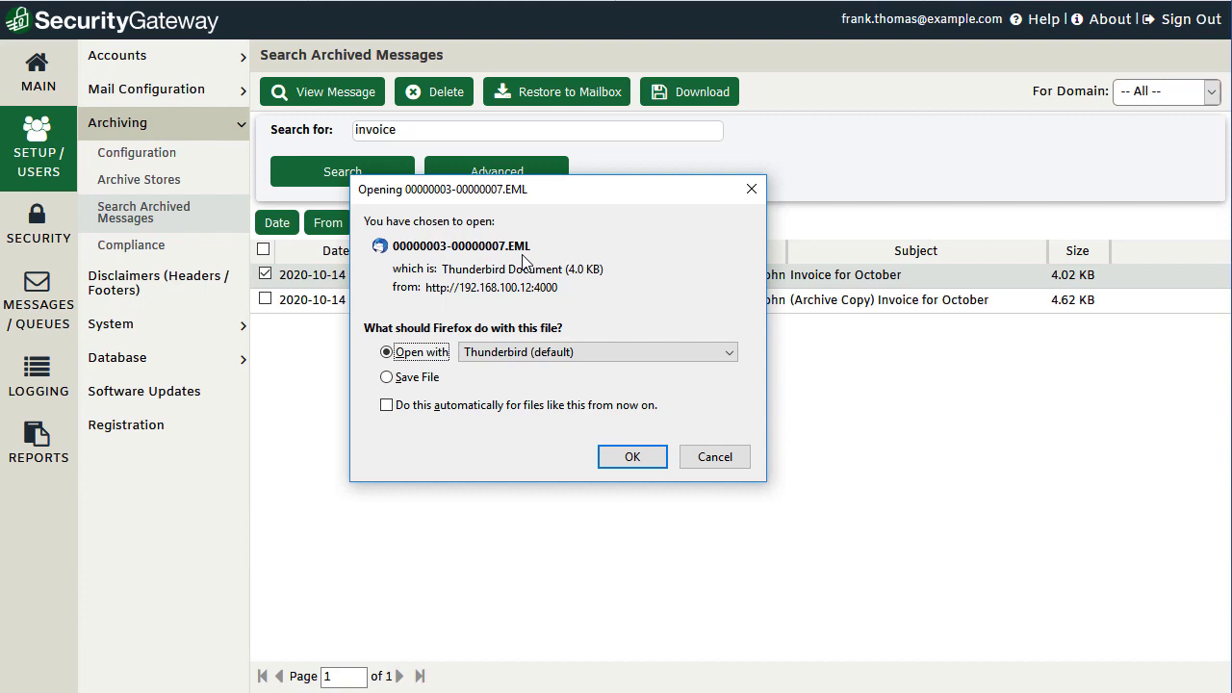
key(Escape)
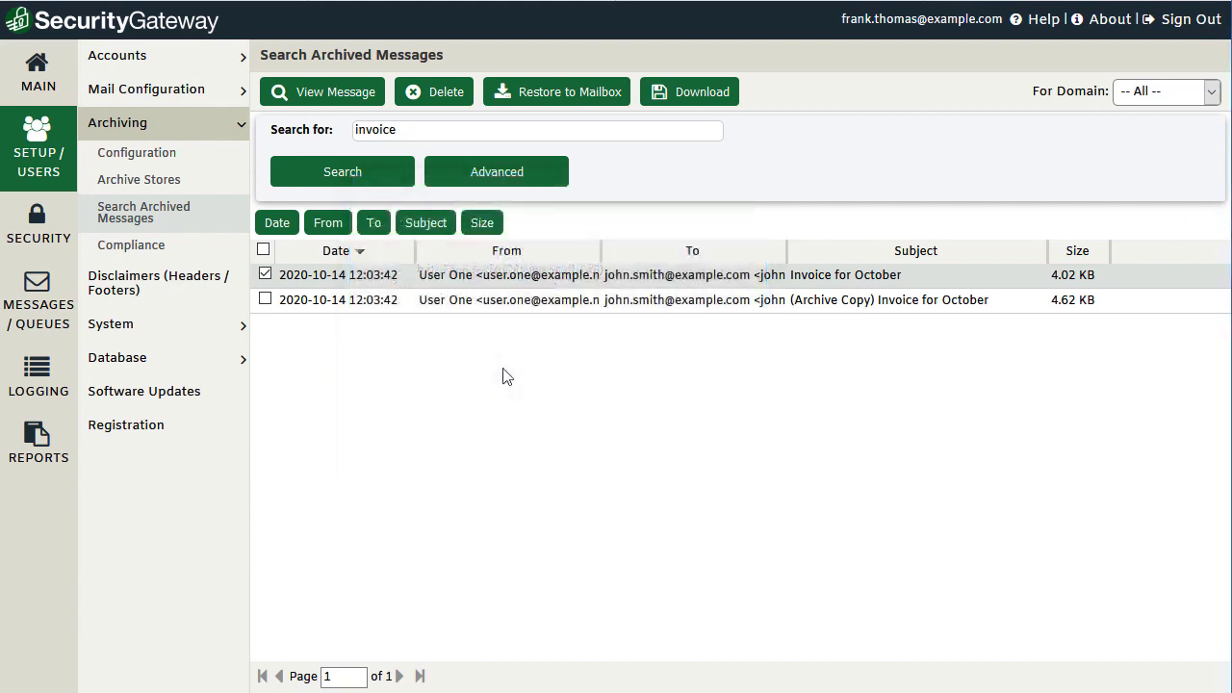
Show advanced search options, replace the search term with 'test', and keep All Dates.
click(510, 181)
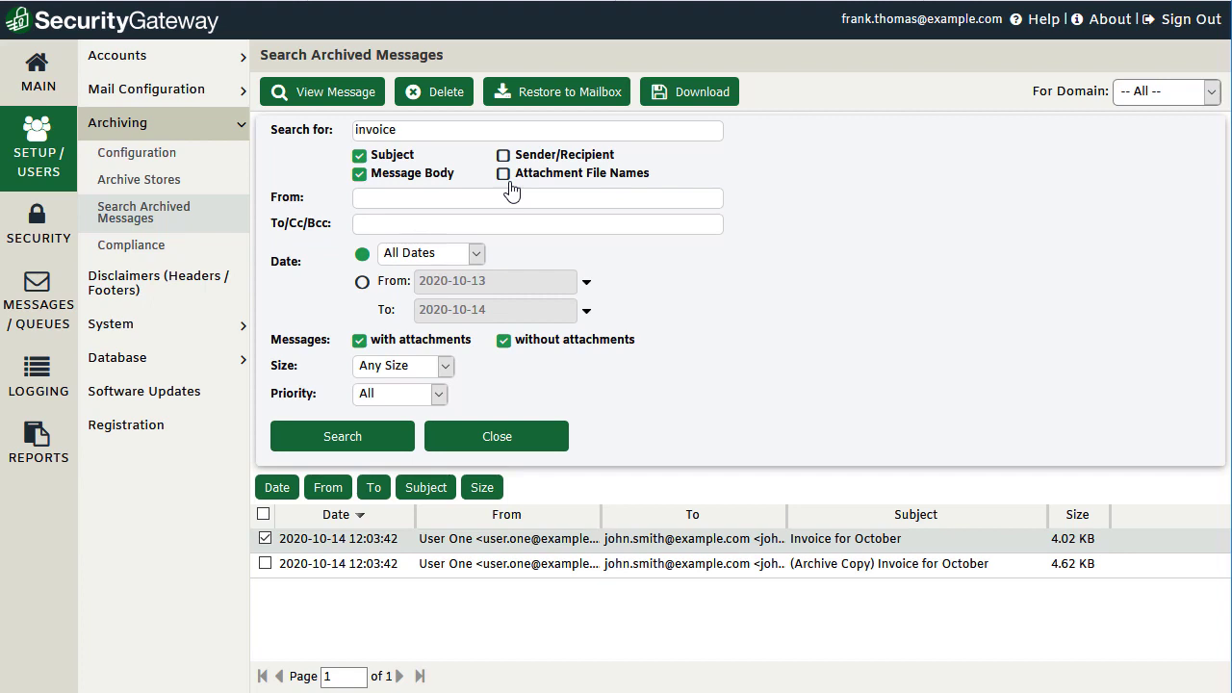
double_click(409, 134)
text(test)
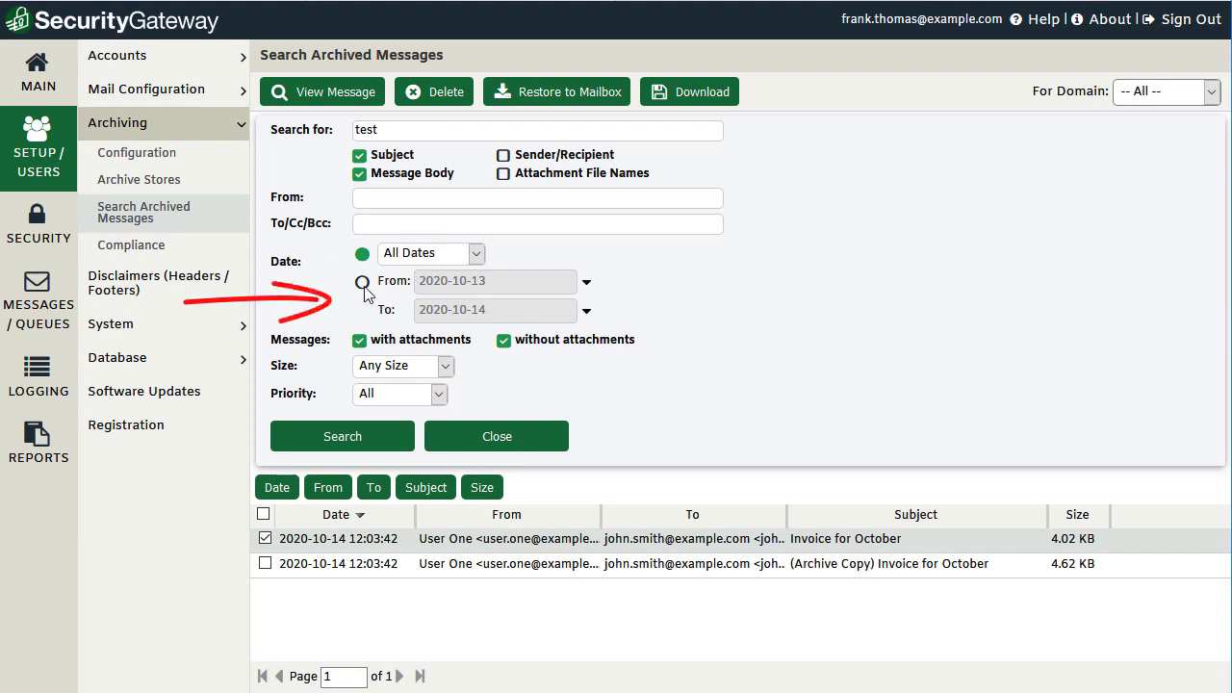
click(475, 254)
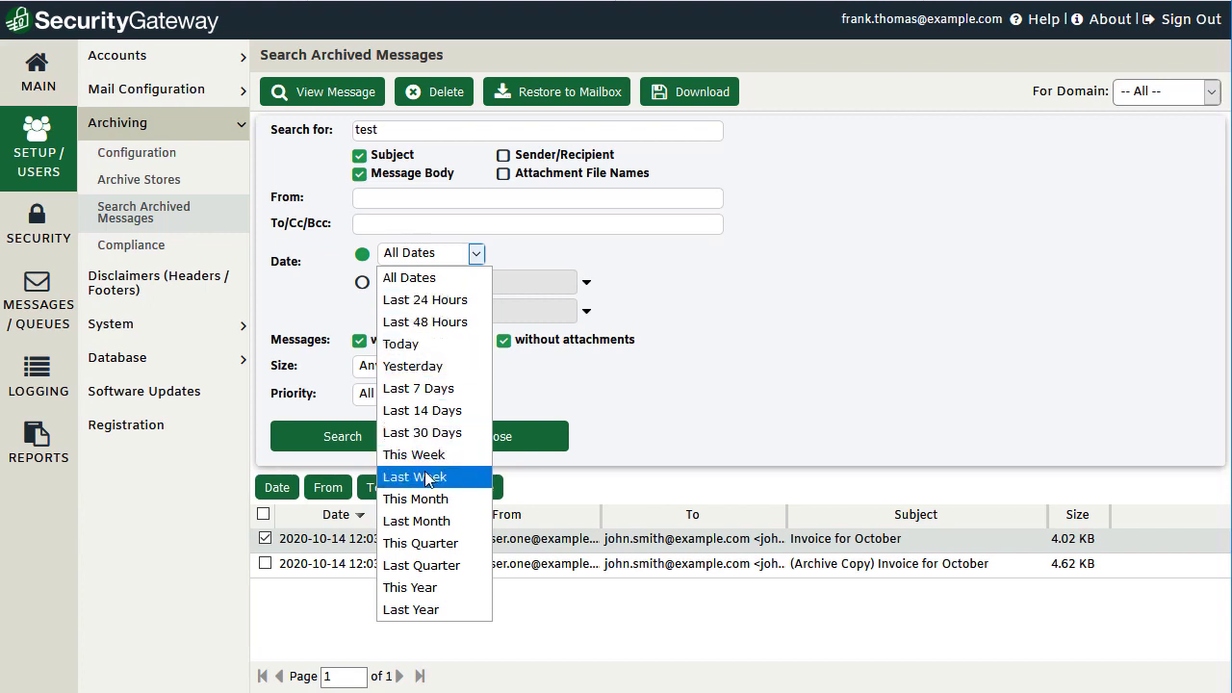
key(Escape)
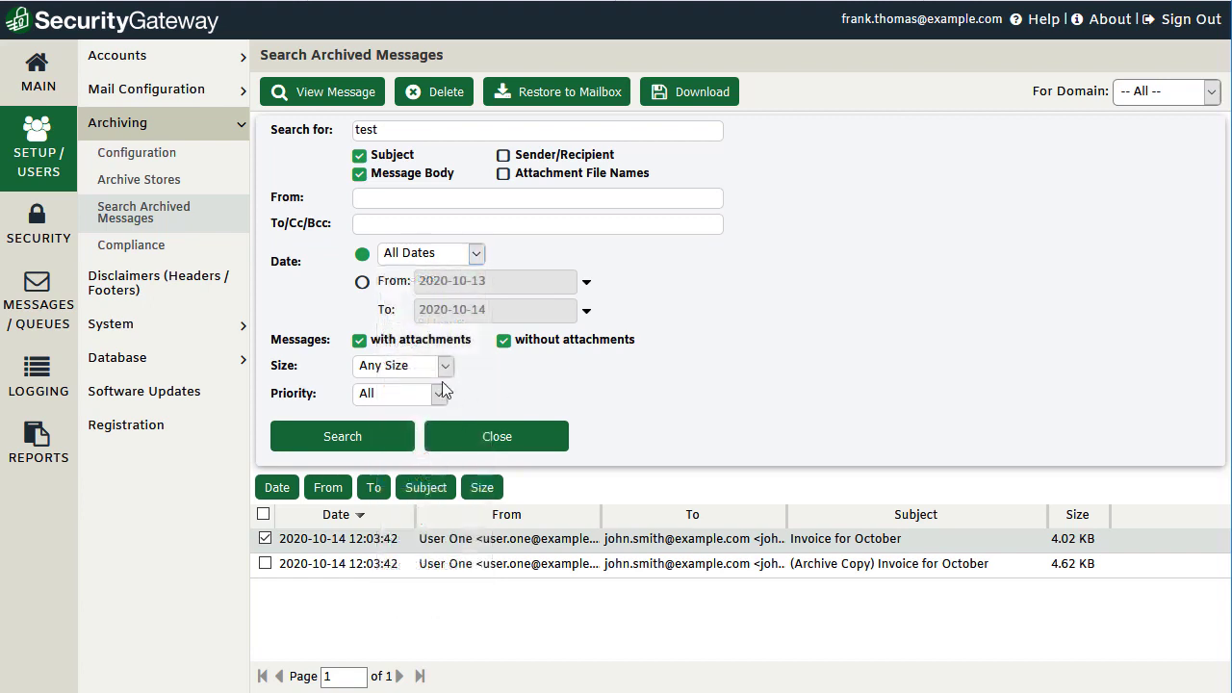
Limit the archive search to a custom date range starting 2020-10-01.
click(363, 283)
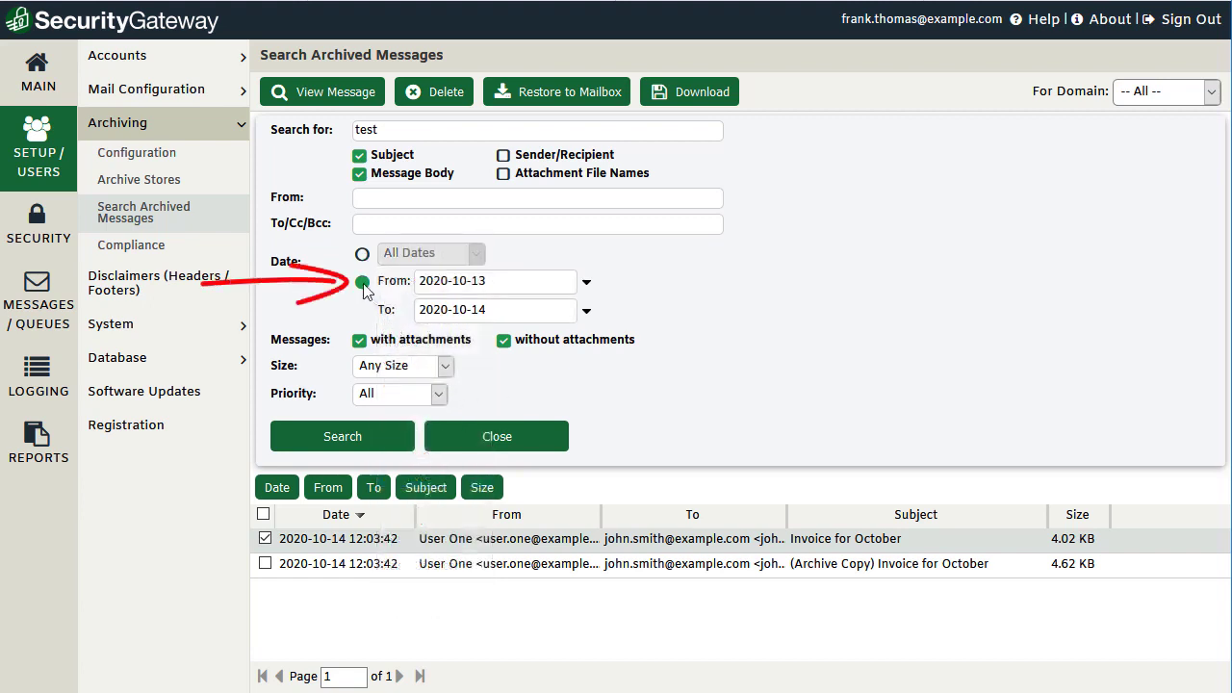
click(588, 285)
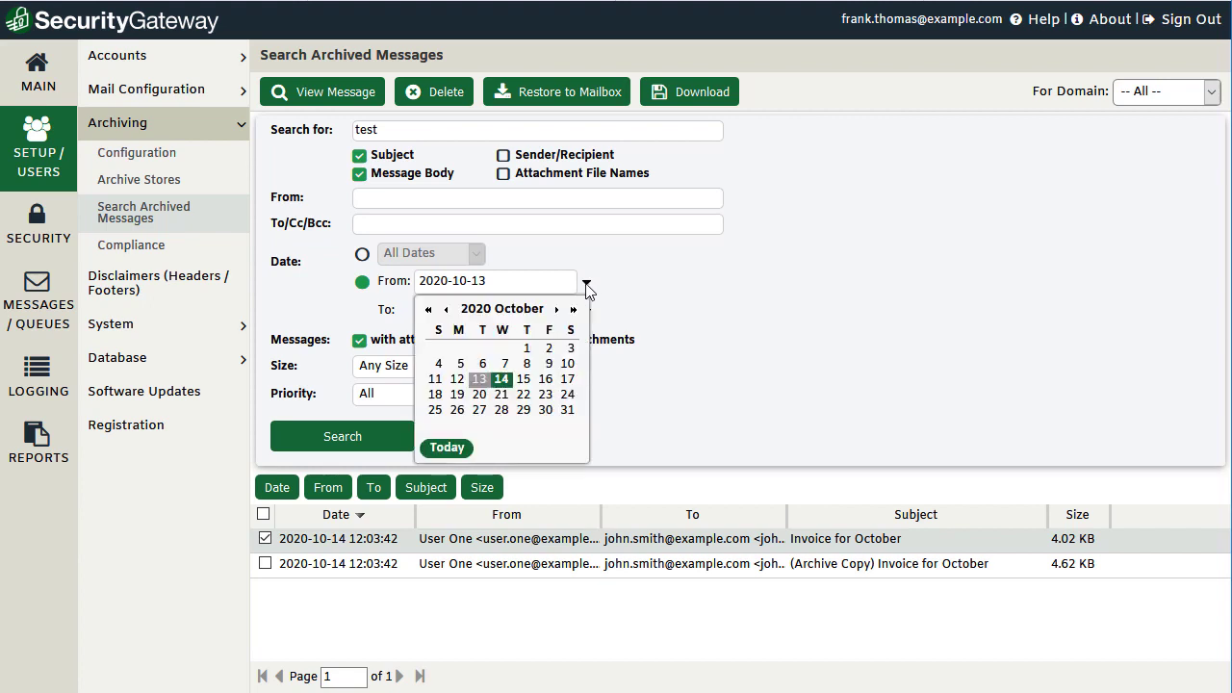
click(526, 348)
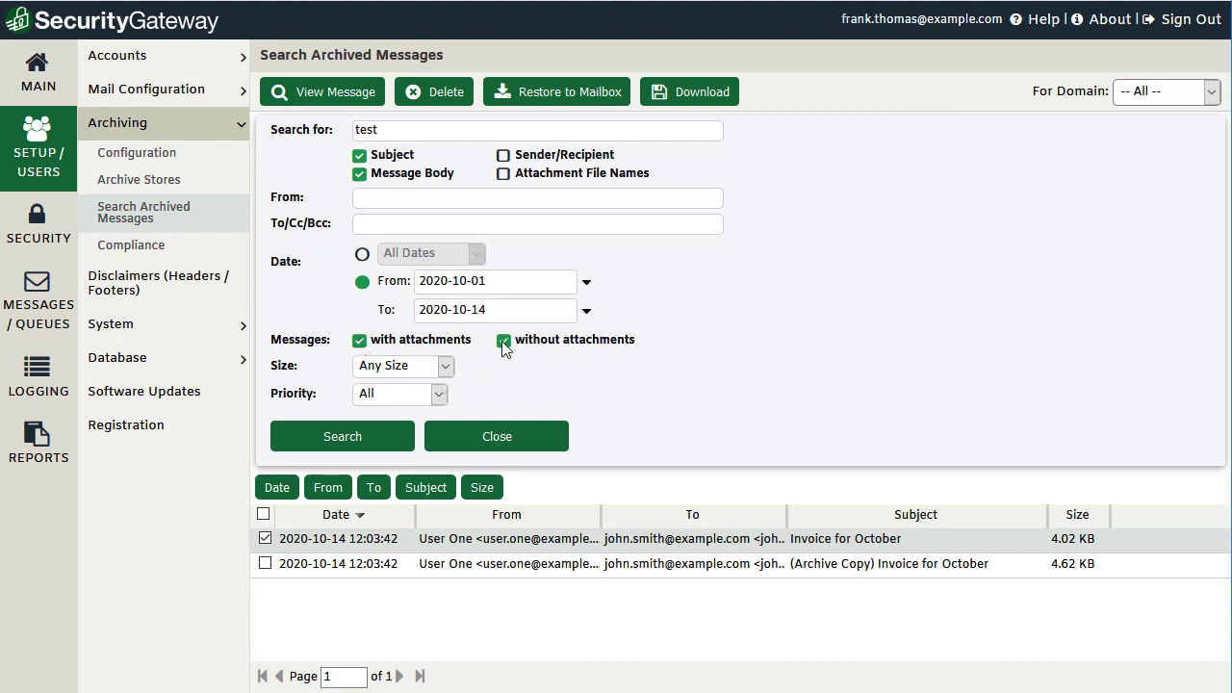
Keep Any Size and All priority, run the search for test, and select the 'Test - Copy will be sent to Journal-Create' message.
click(446, 367)
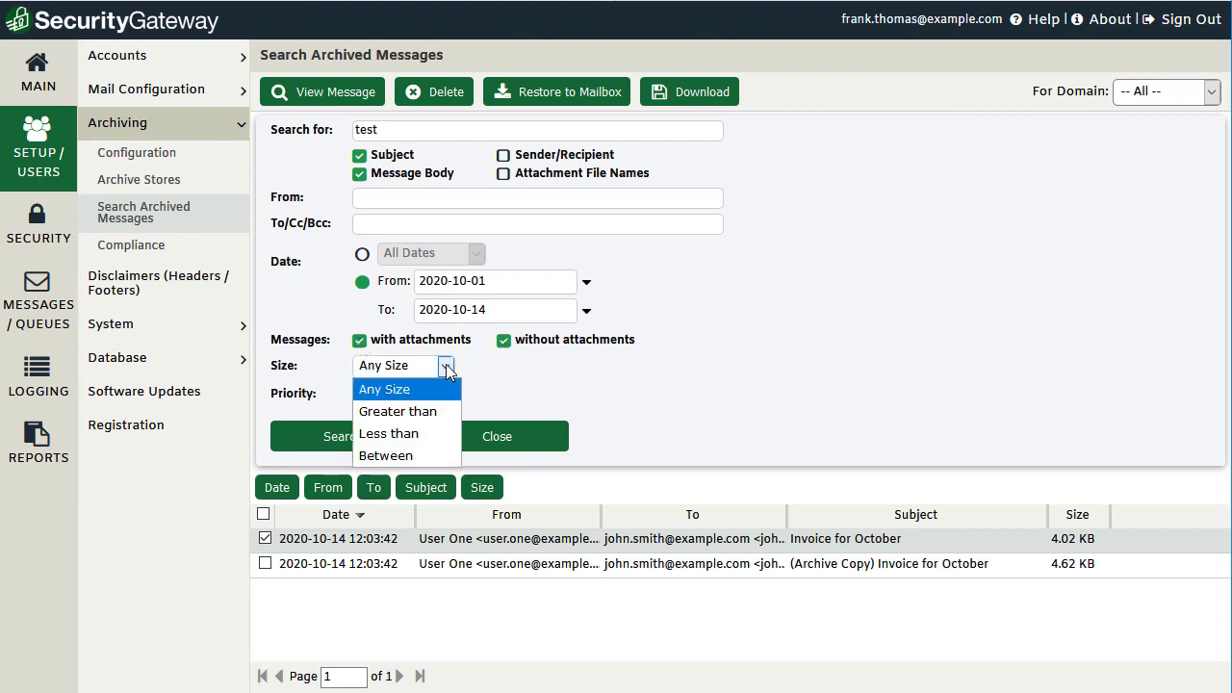
click(446, 367)
click(438, 393)
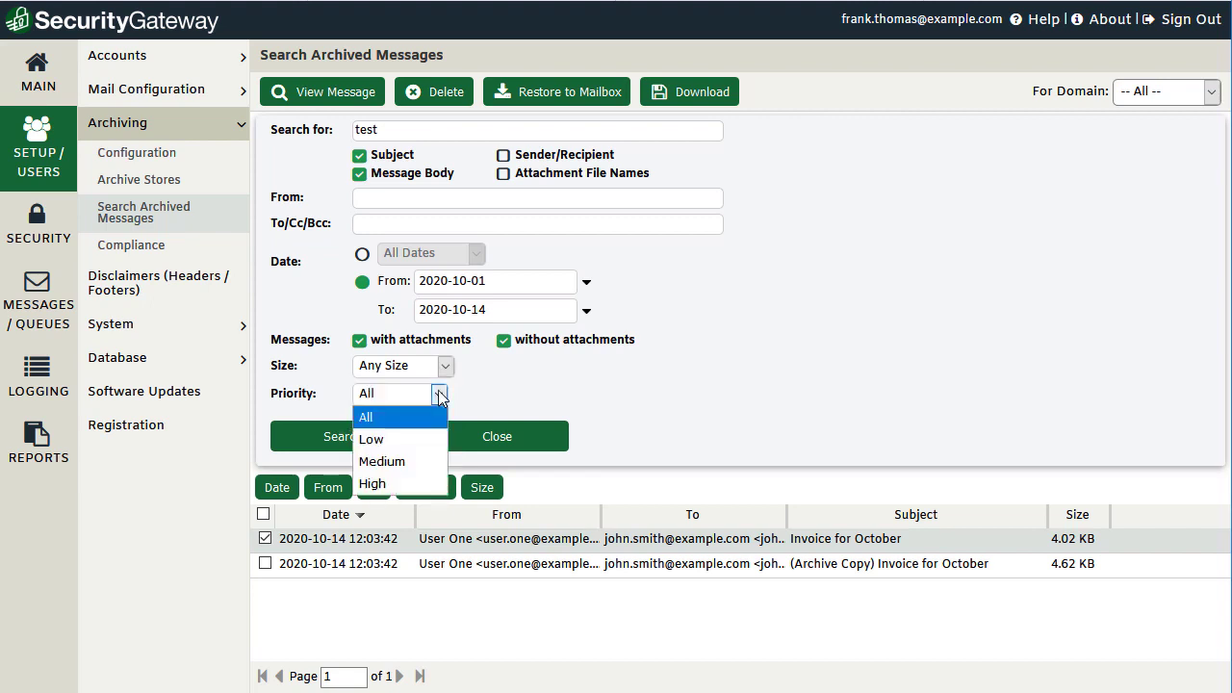
click(438, 394)
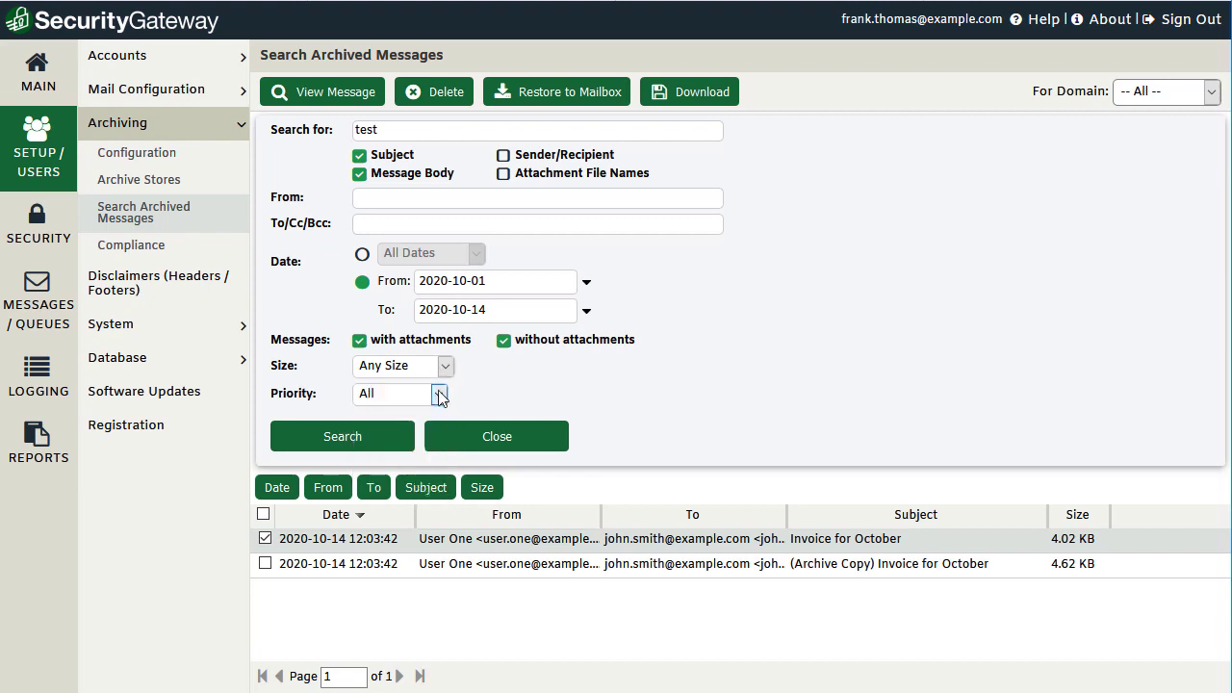
click(370, 443)
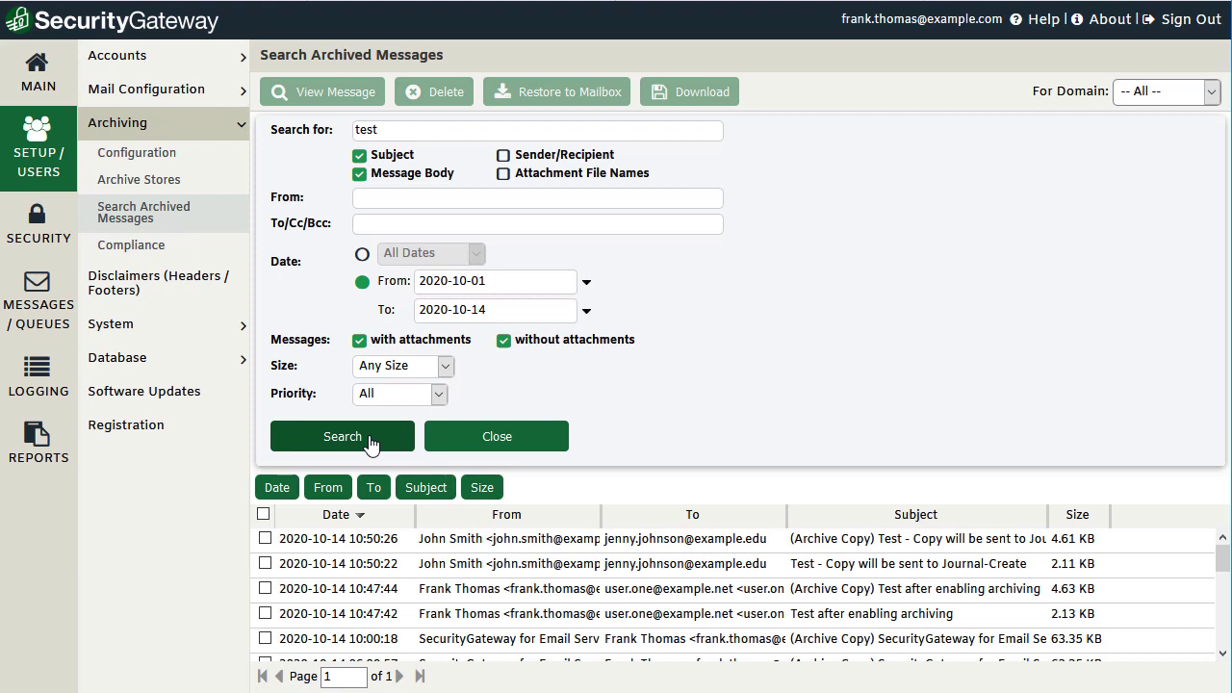
click(543, 574)
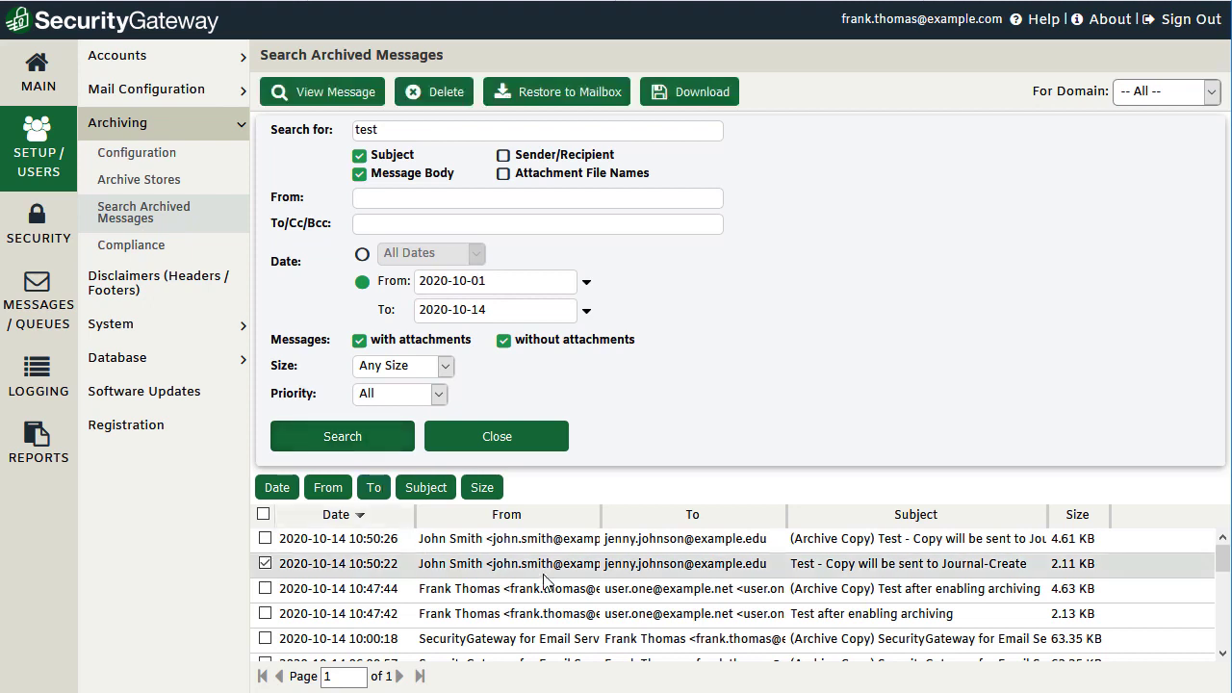